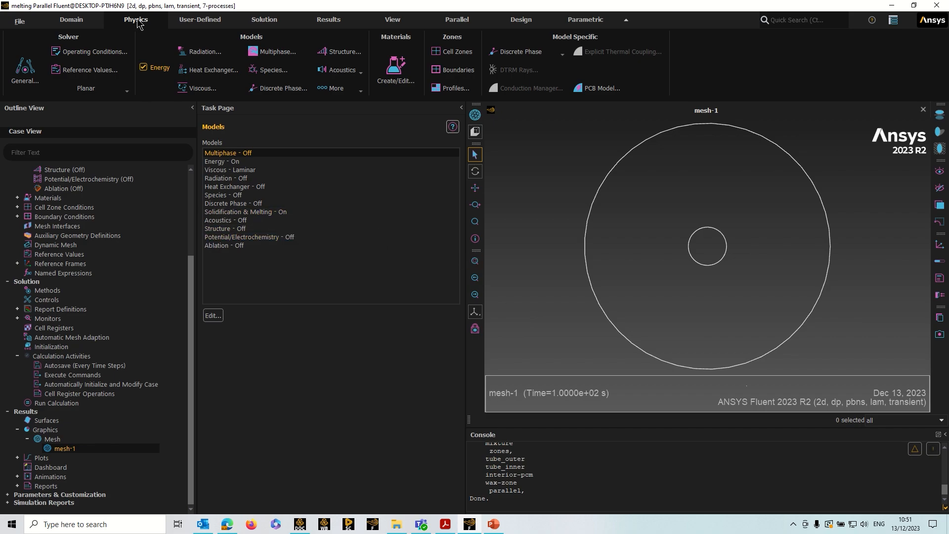
Step: Check the general solver setup and the mushy zone parameter of the Solidification and Melting model
left_click(27, 69)
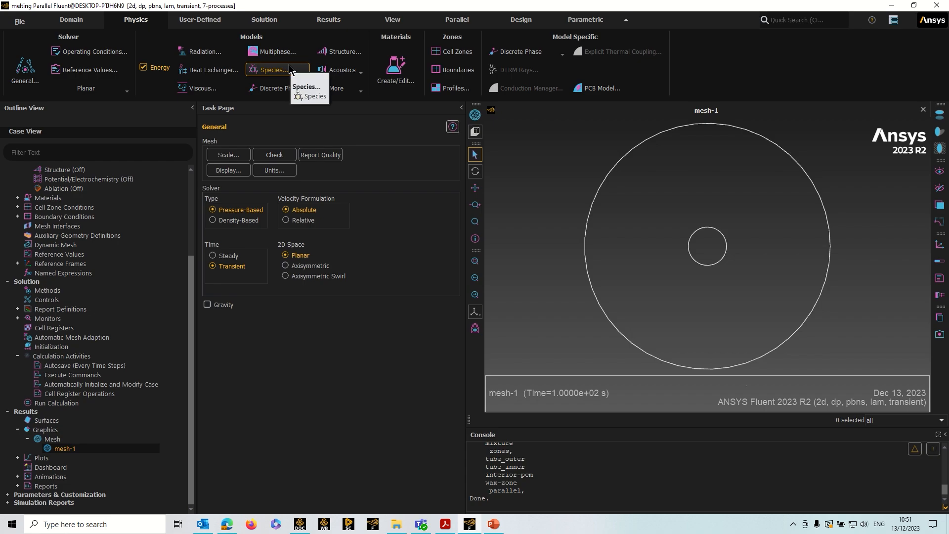
left_click(337, 88)
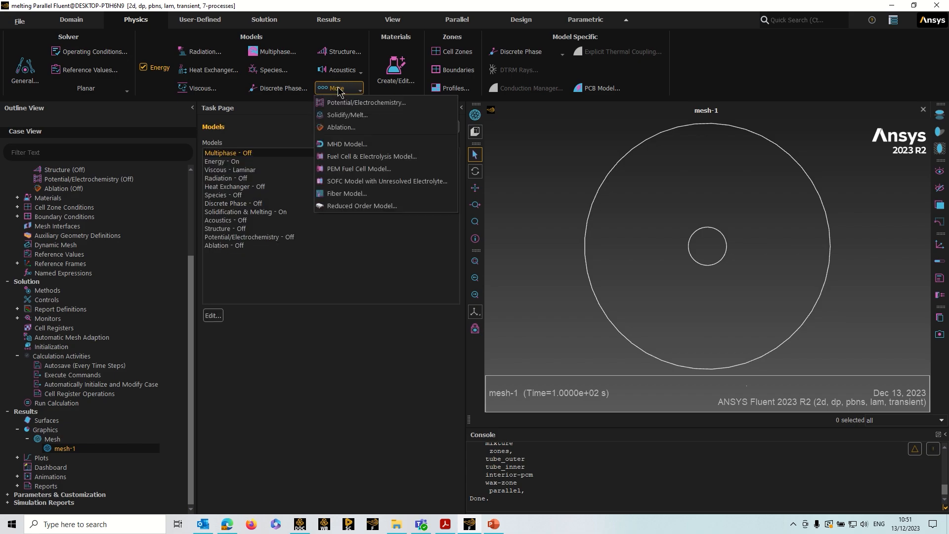
left_click(348, 117)
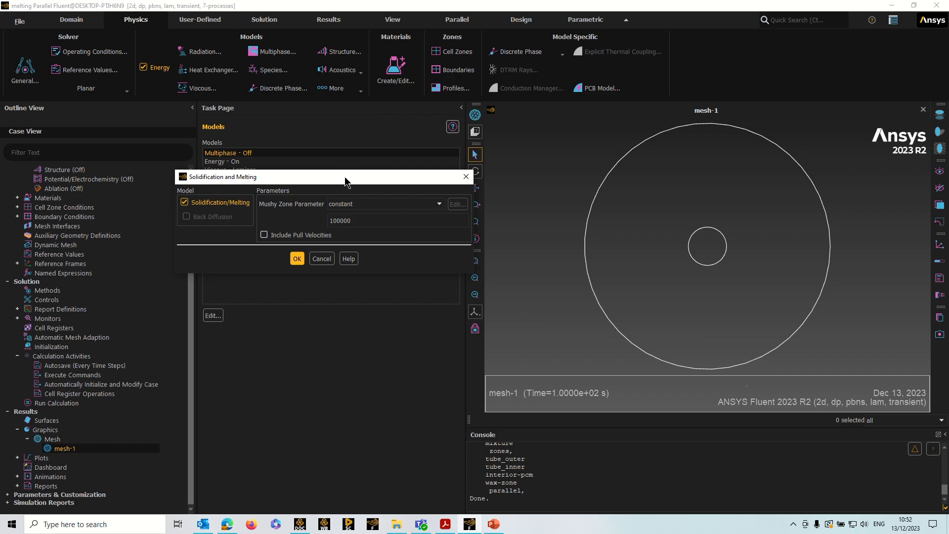
left_click_drag(348, 178, 348, 165)
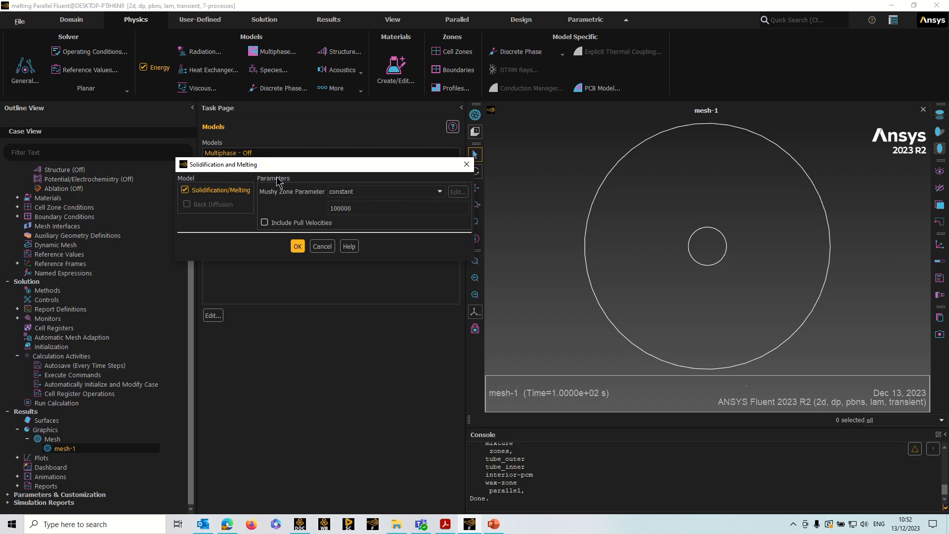
left_click(354, 208)
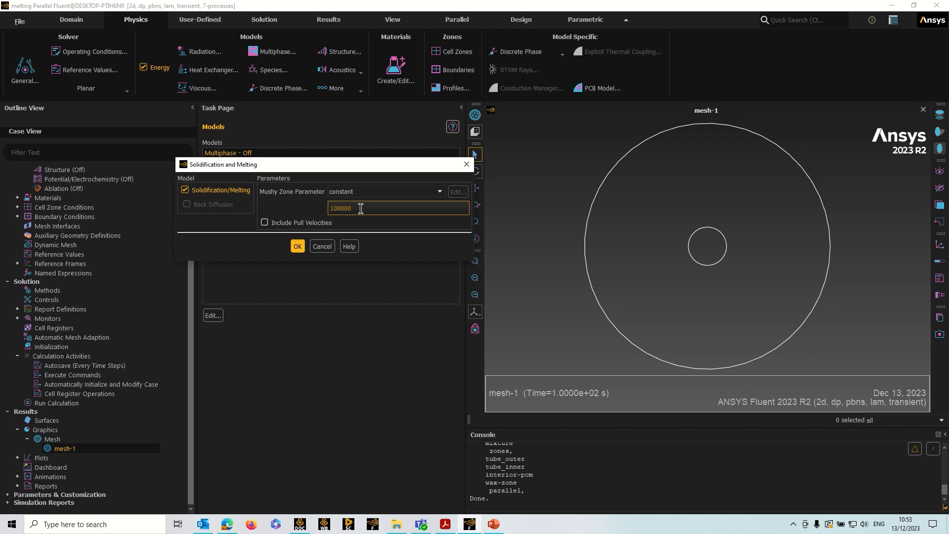
left_click(335, 210)
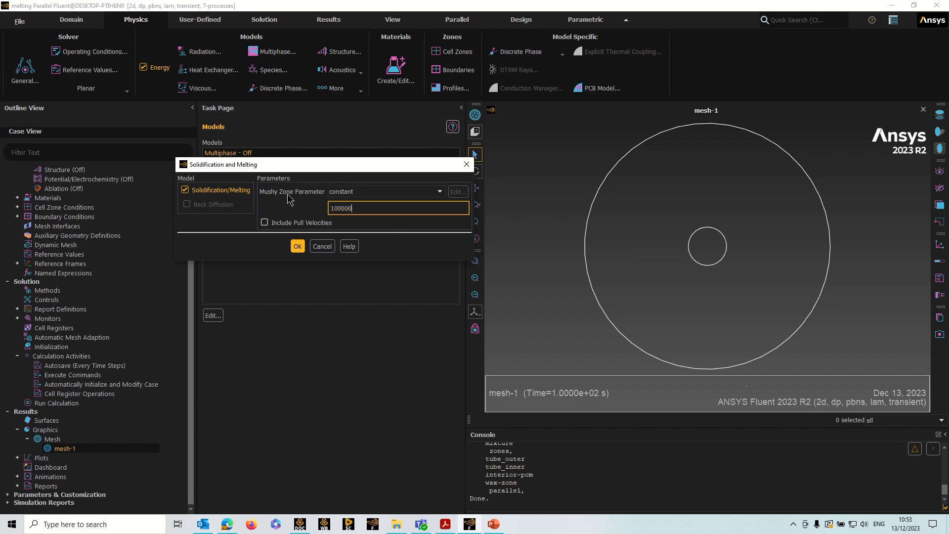
left_click(297, 248)
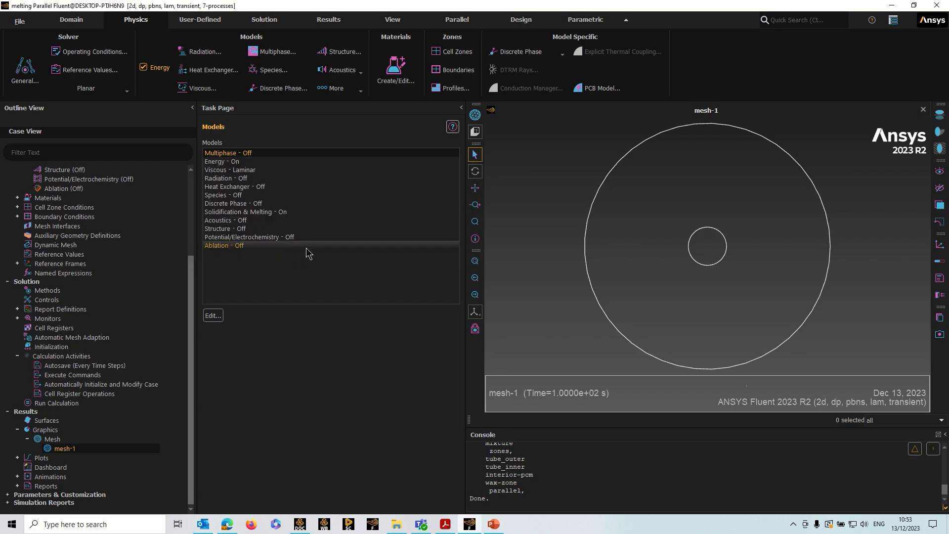
Step: Review the wax material's properties, including its polynomial density profile and pure solvent melting heat
left_click(382, 81)
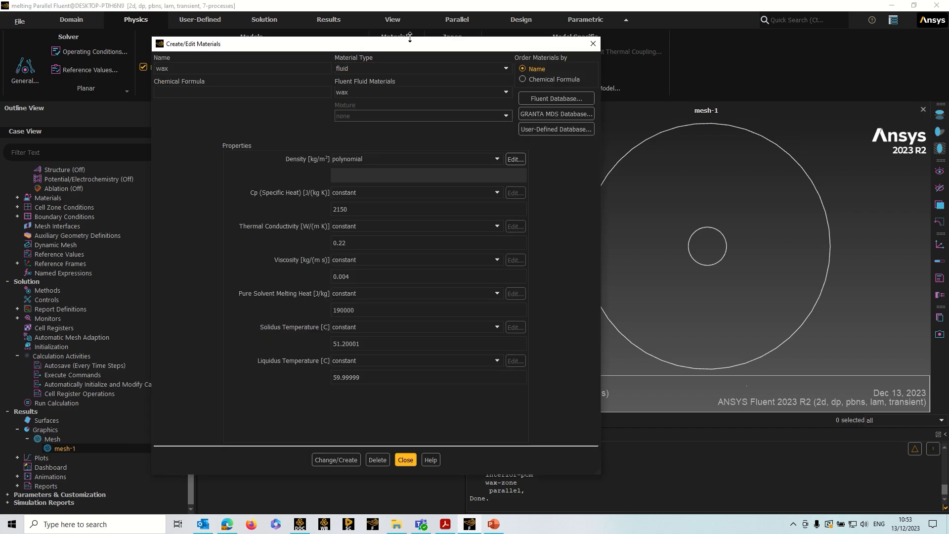
left_click_drag(410, 37, 410, 26)
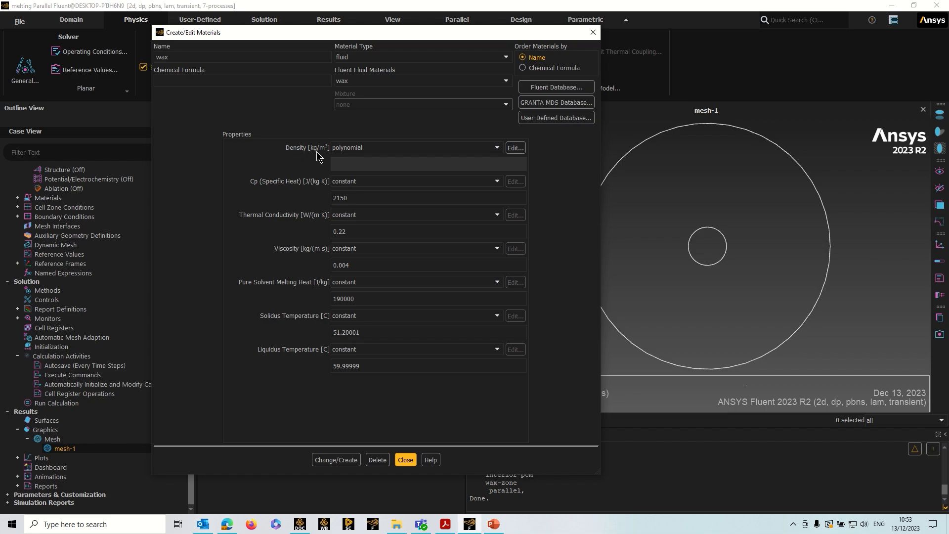
left_click(515, 148)
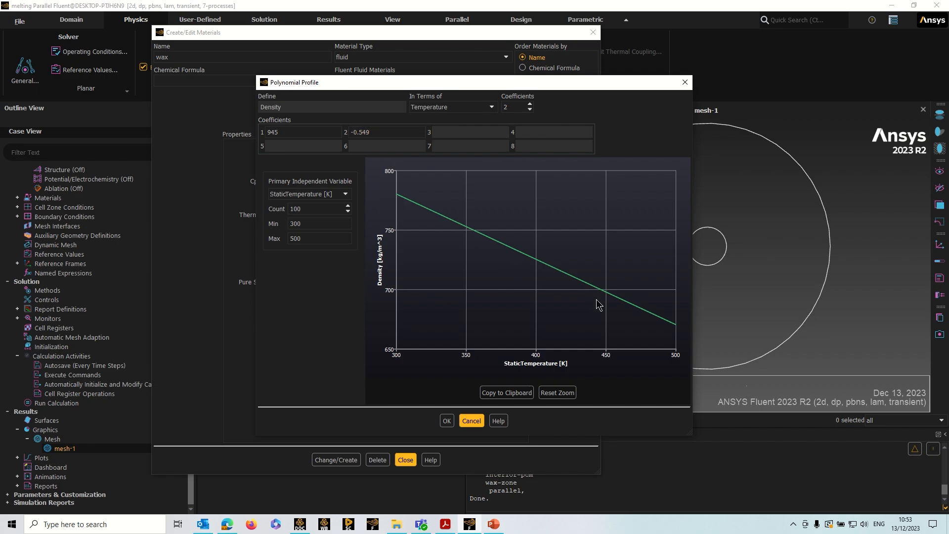
left_click(471, 421)
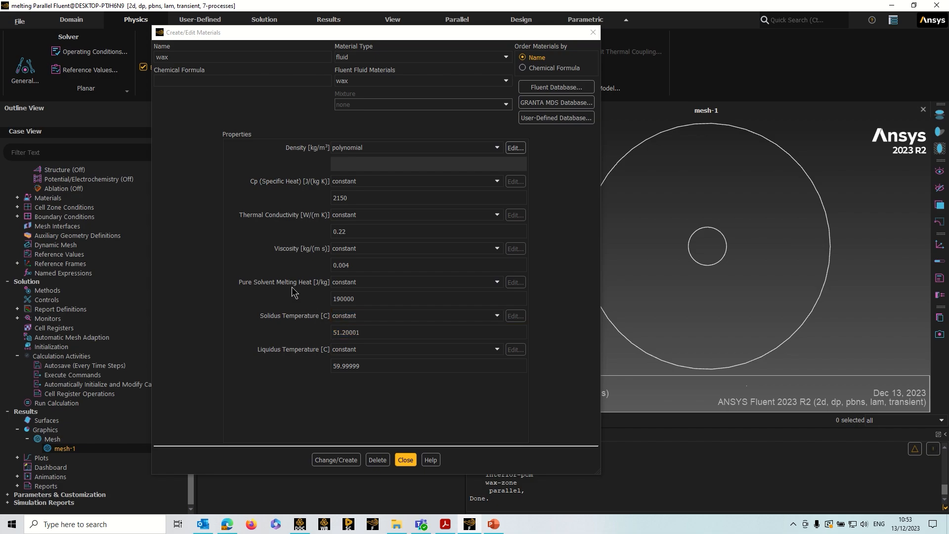
left_click_drag(362, 299, 331, 298)
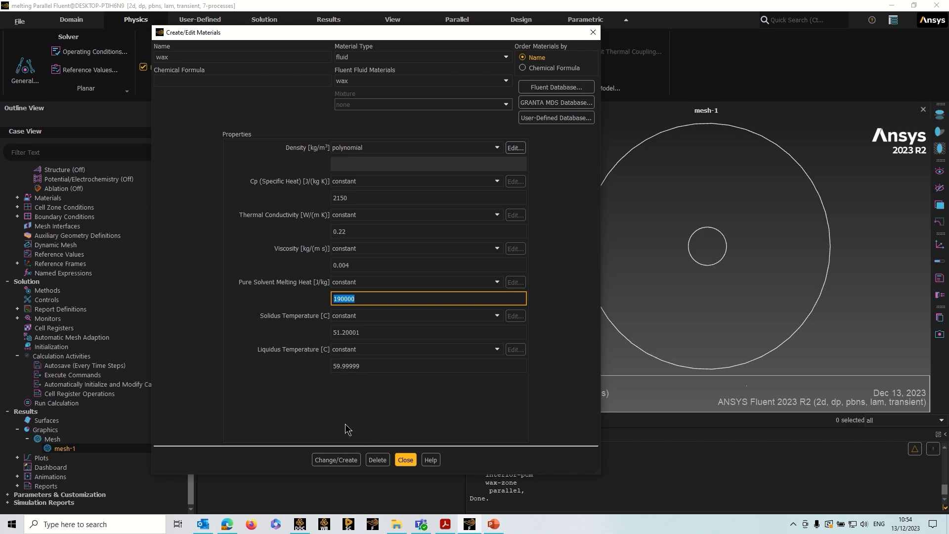
left_click(406, 460)
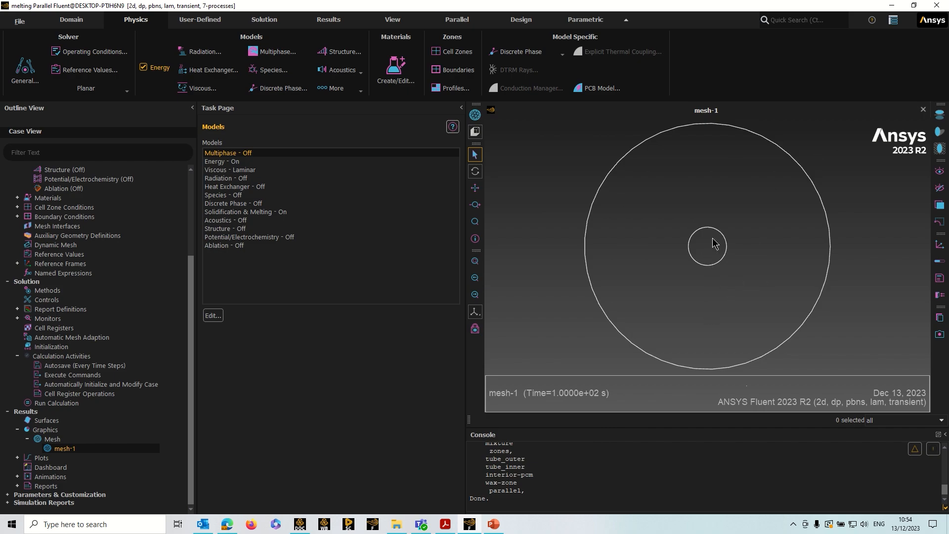
Step: Inspect the thermal boundary condition and wall temperature of the tube_inner wall
left_click(454, 70)
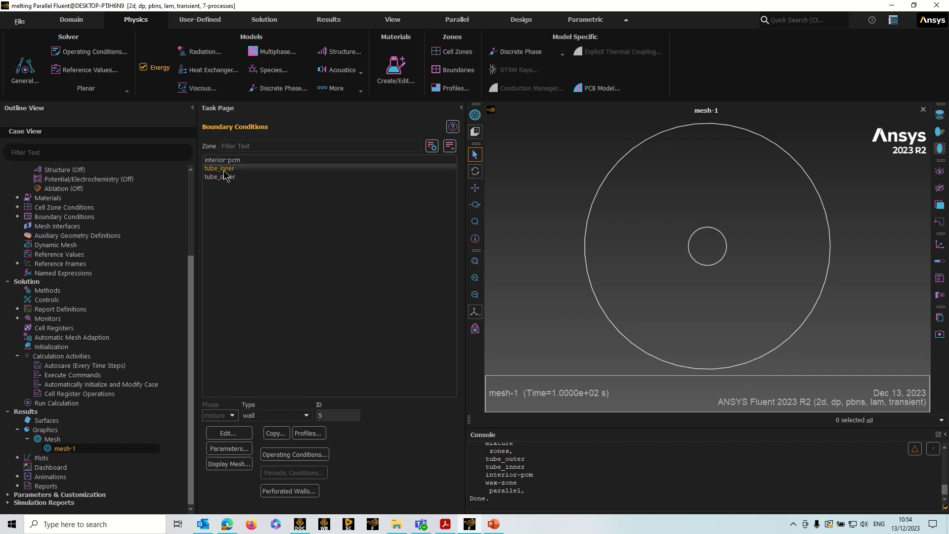
left_click(240, 432)
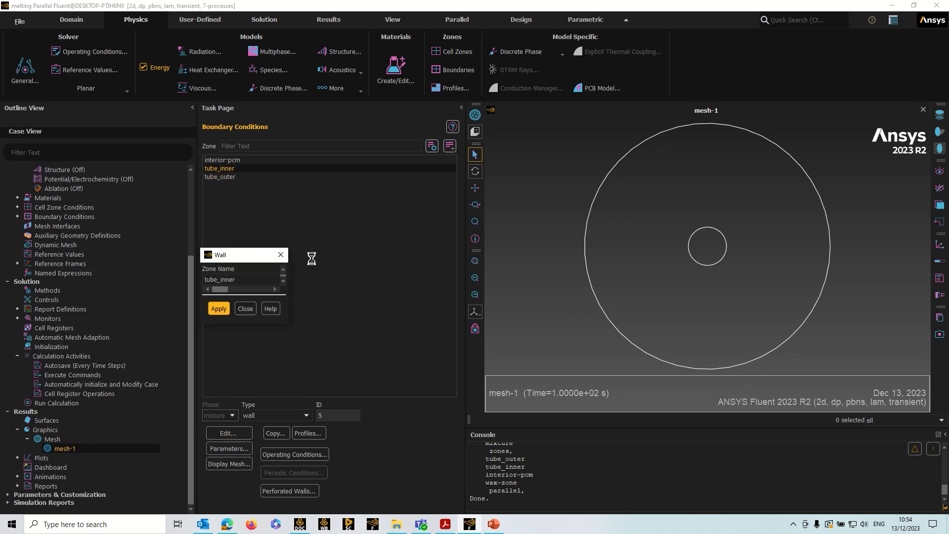
left_click_drag(329, 261, 401, 176)
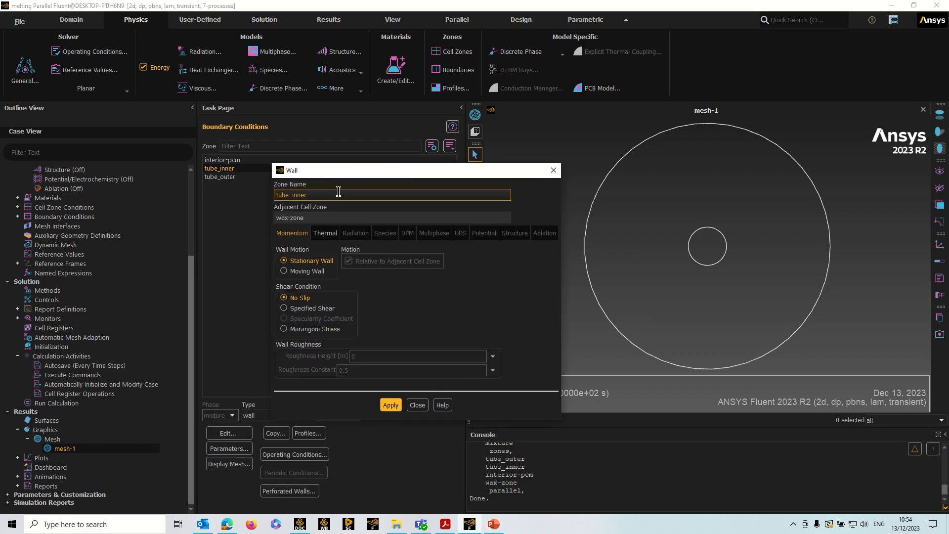
left_click(327, 234)
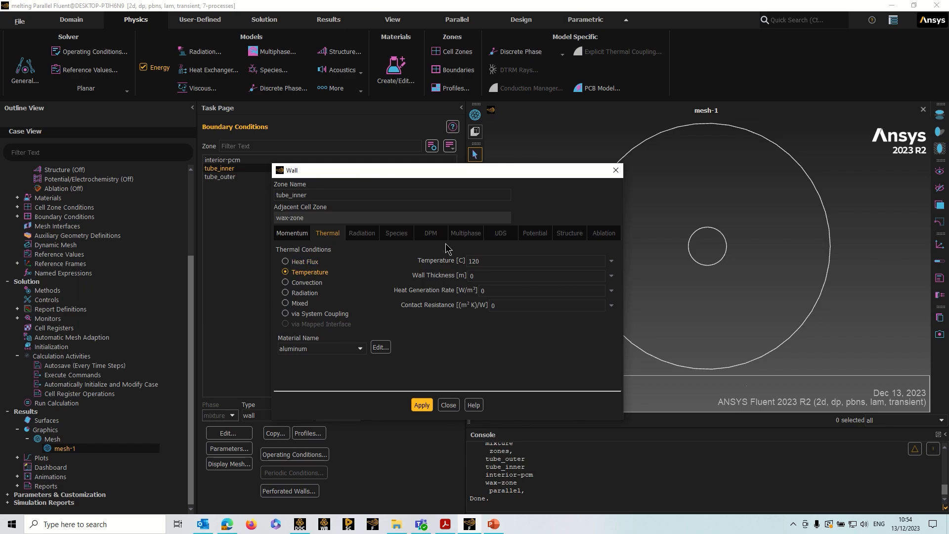
left_click(473, 260)
double_click(474, 260)
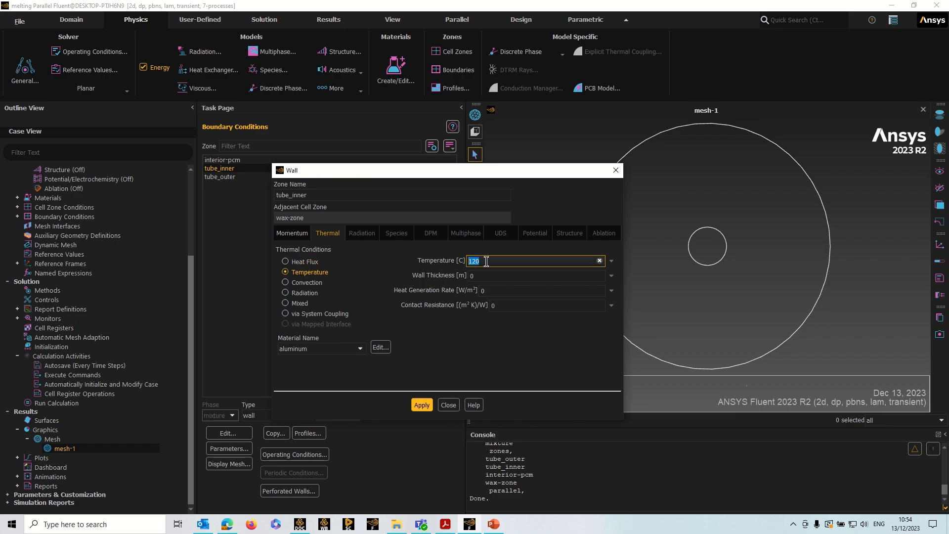
left_click(447, 405)
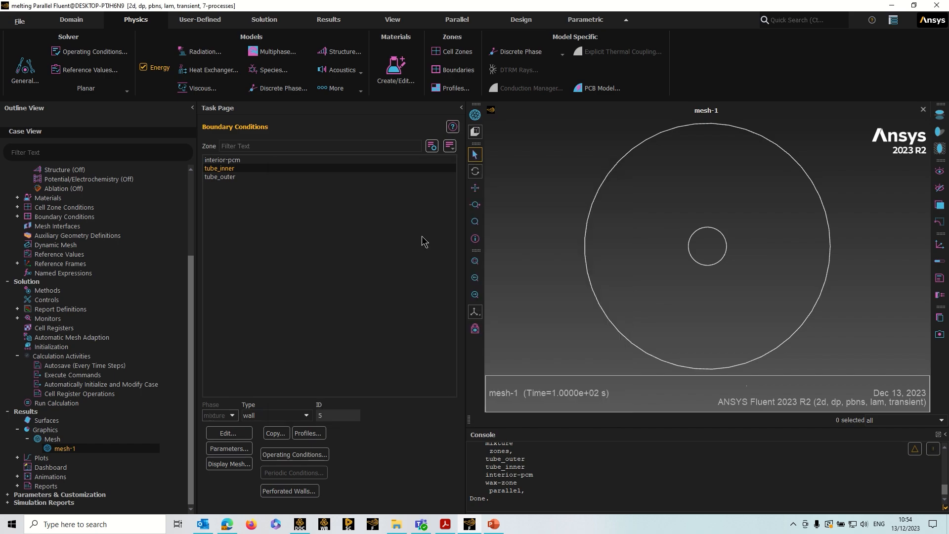
Step: Inspect the thermal boundary condition and heat flux of the tube_outer wall
left_click(233, 179)
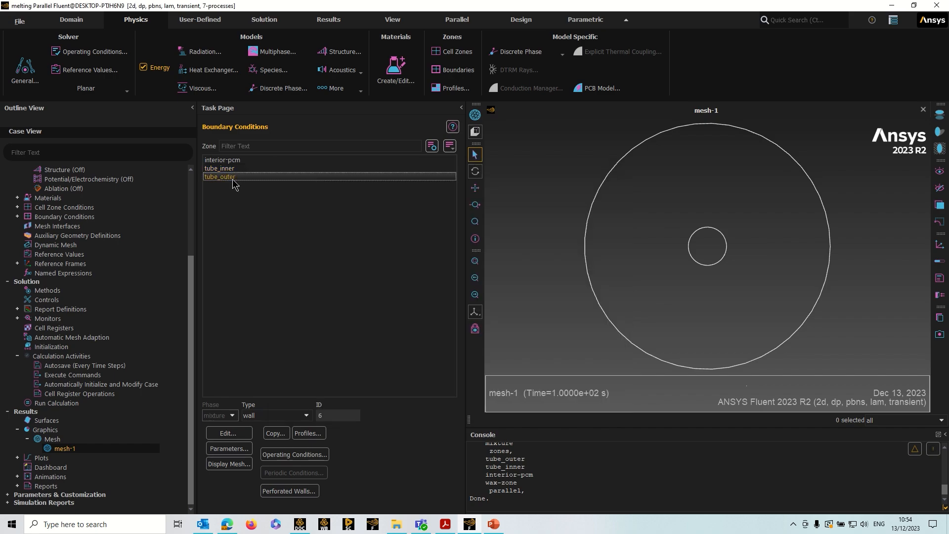
left_click(228, 433)
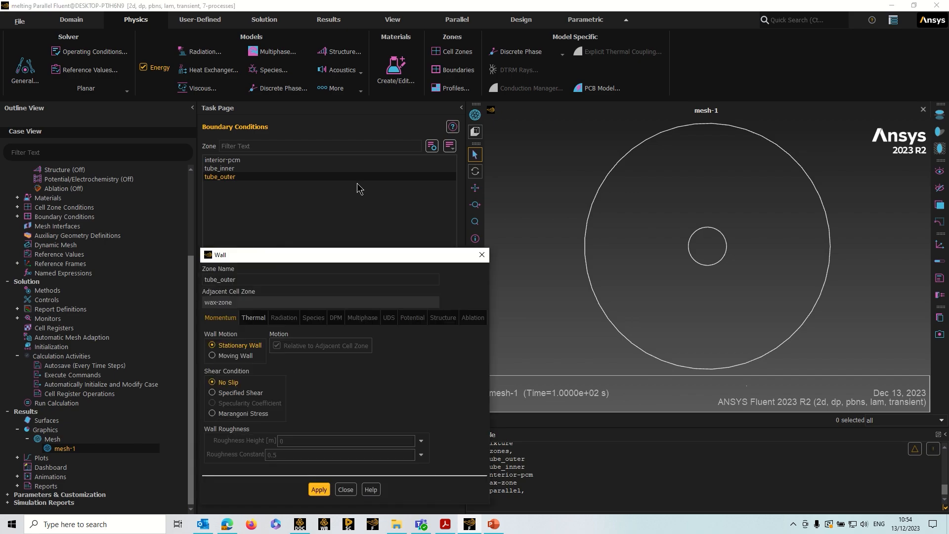
left_click(257, 223)
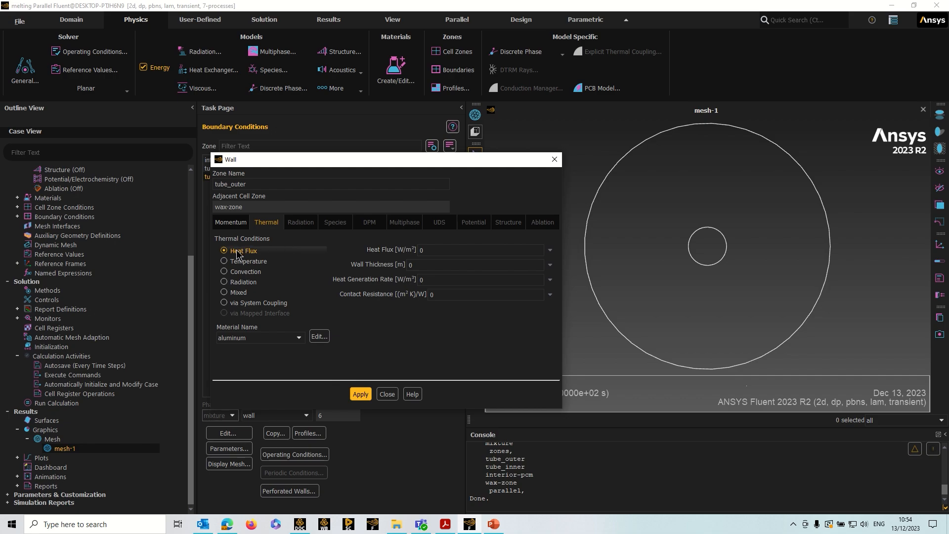
left_click(424, 249)
left_click(388, 393)
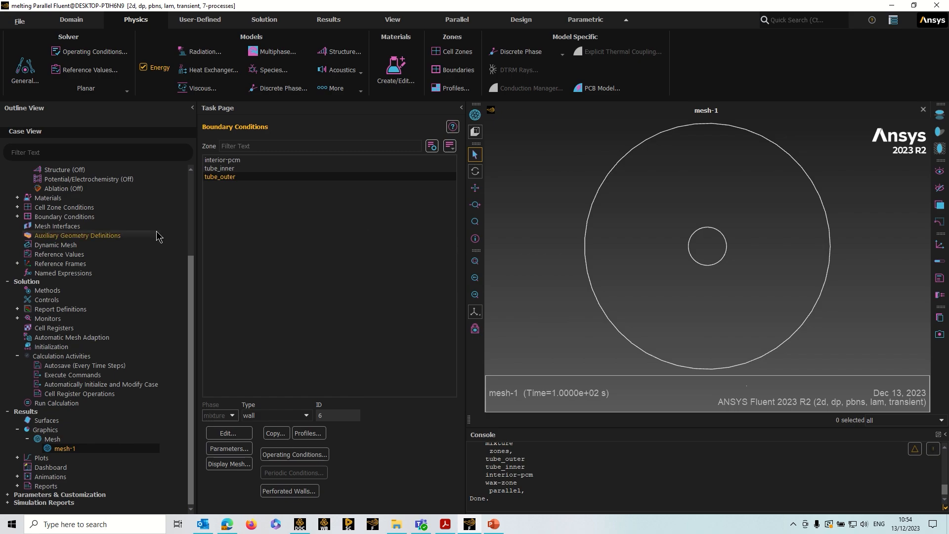
Step: Check which material is assigned to the wax-zone fluid cell zone
left_click(18, 207)
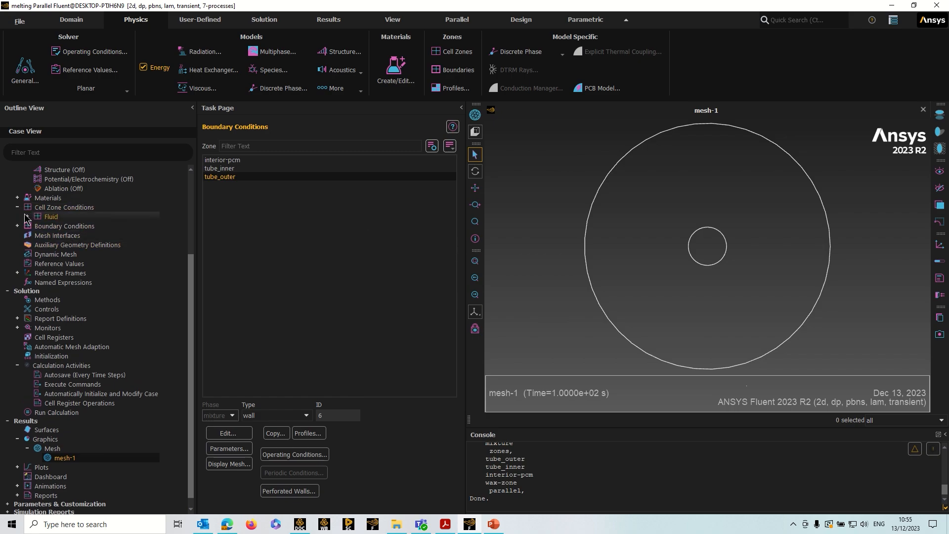
left_click(28, 217)
right_click(59, 229)
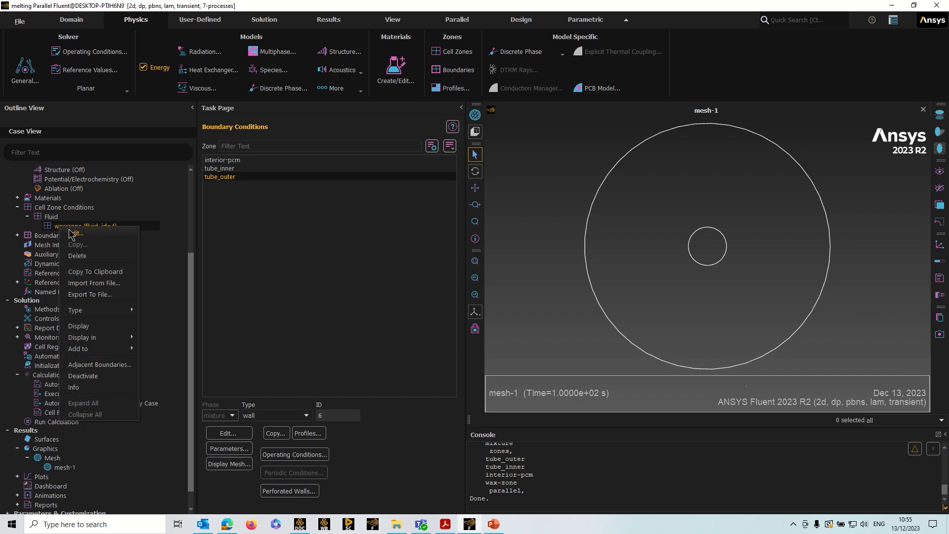
left_click(74, 232)
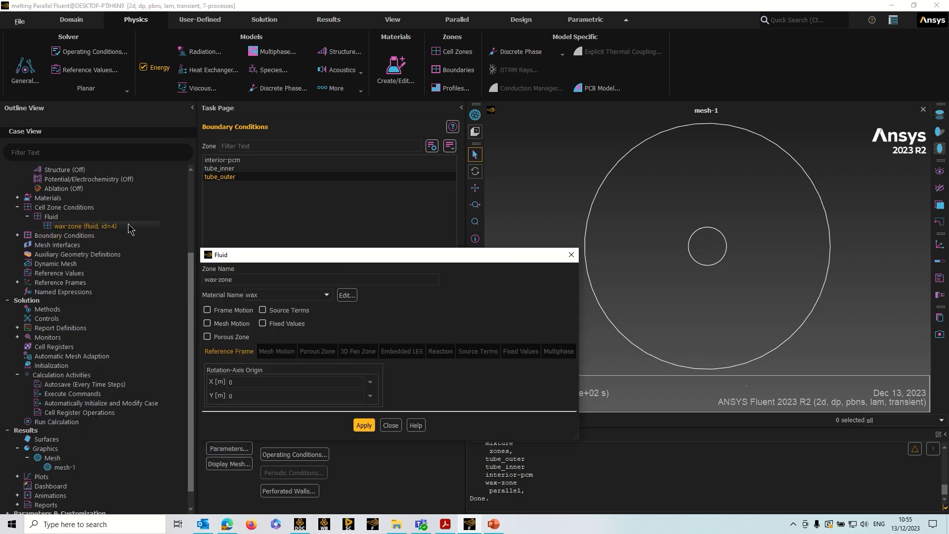
left_click_drag(264, 255, 267, 210)
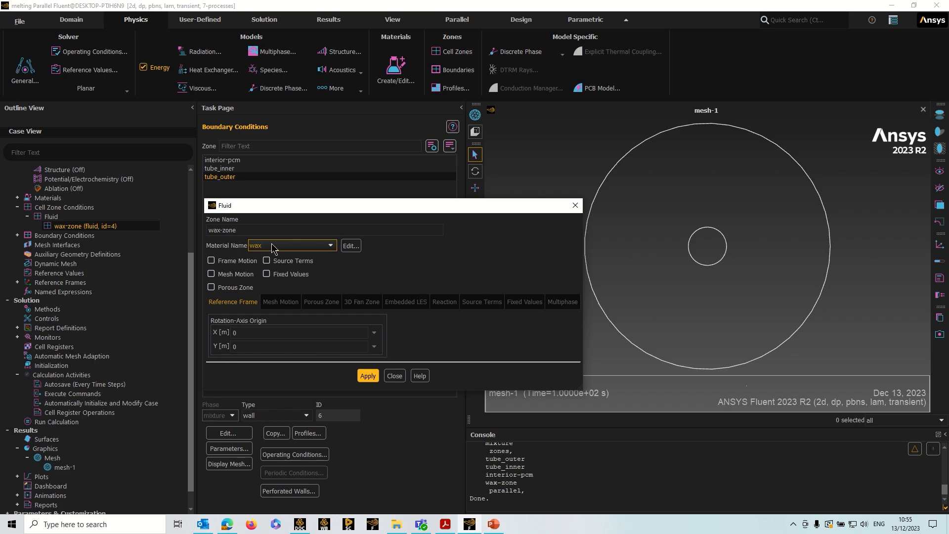
left_click(398, 375)
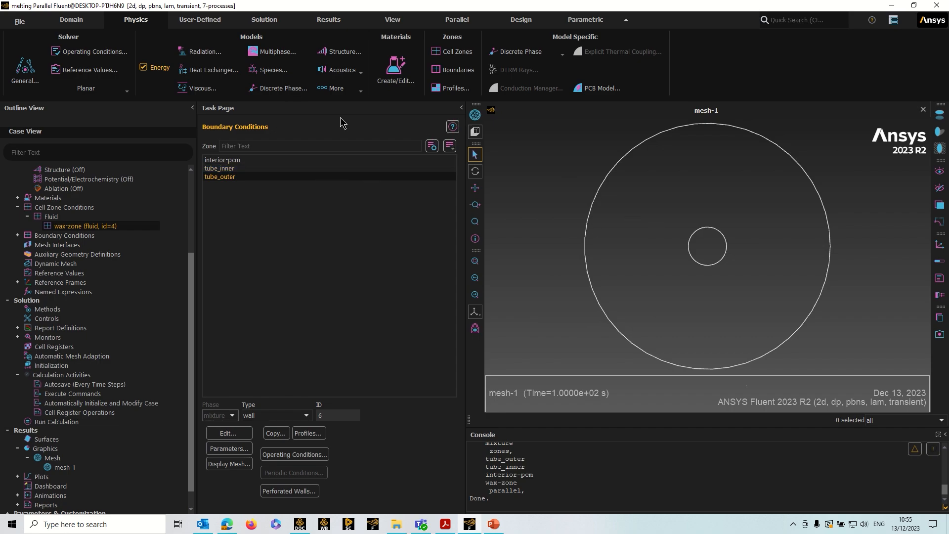
Step: Review the solution methods and initialize the solution with Standard Initialization at zero gauge pressure, zero velocities and 48 °C
left_click(264, 20)
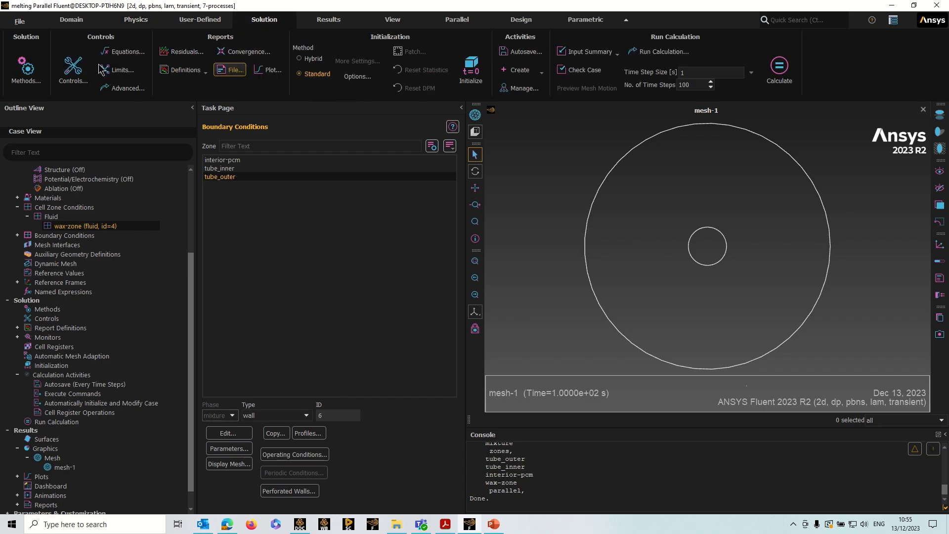
left_click(26, 68)
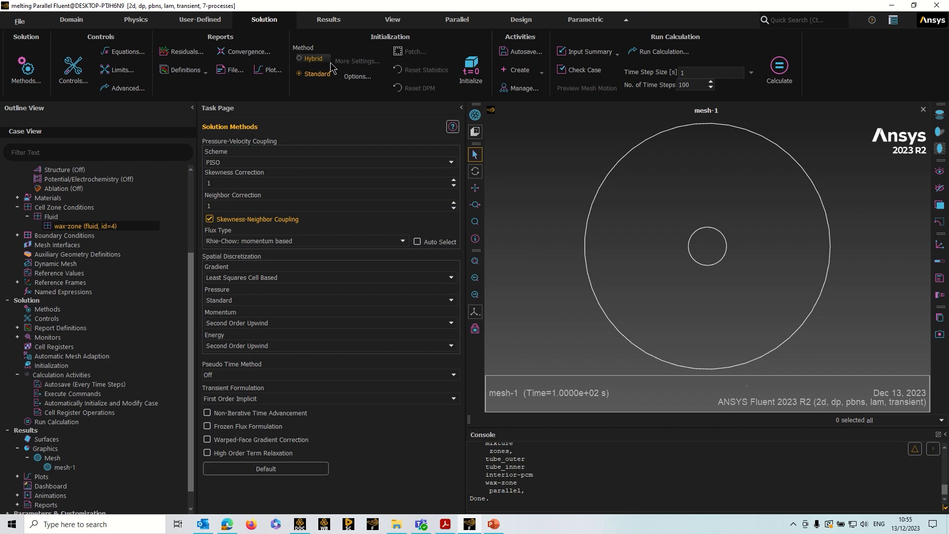
left_click(356, 77)
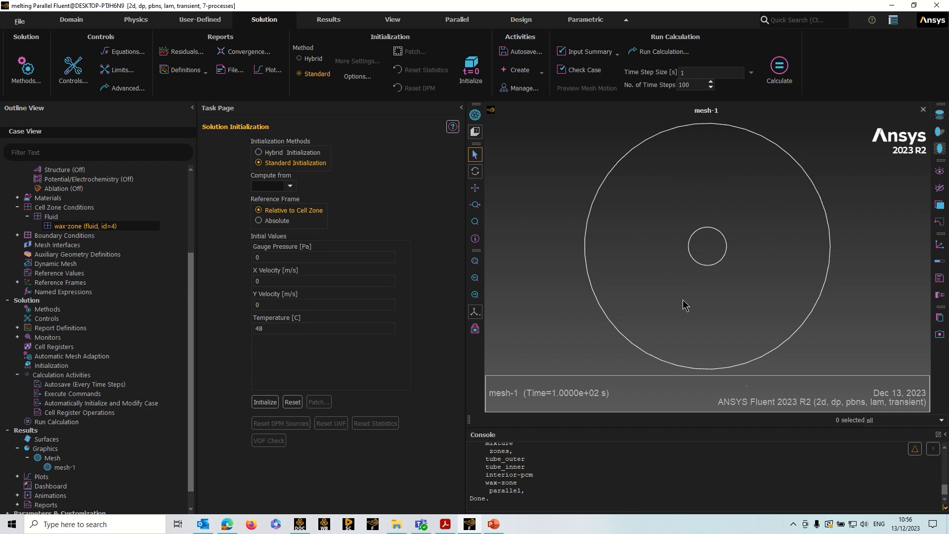
left_click(278, 258)
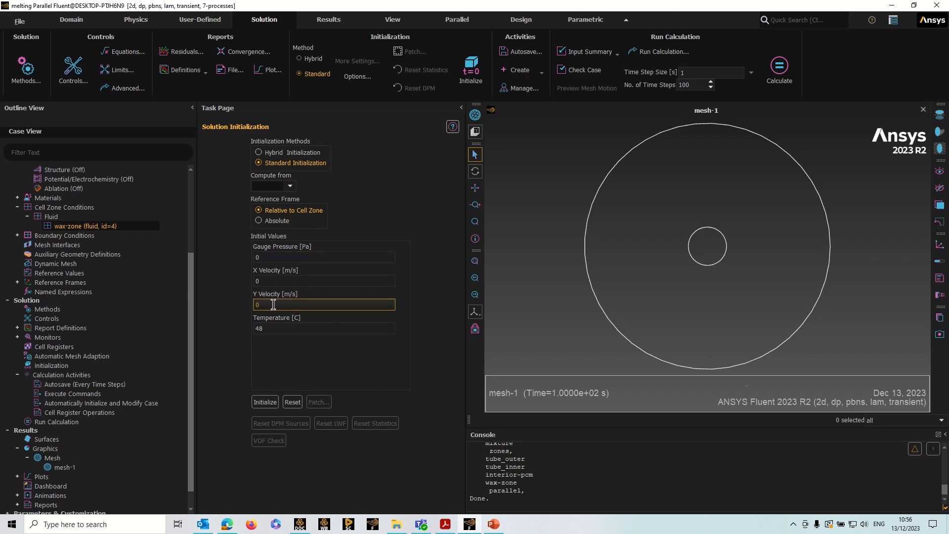
double_click(267, 328)
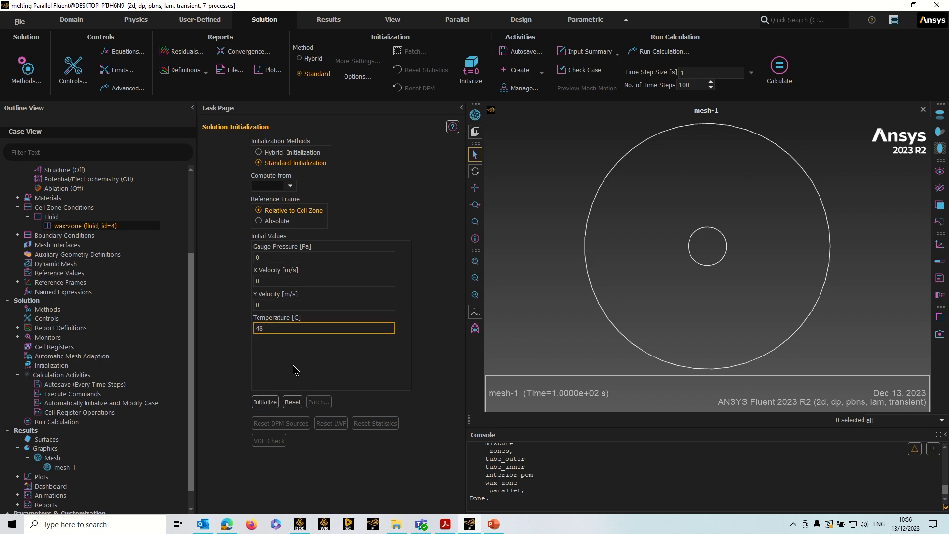
left_click(265, 402)
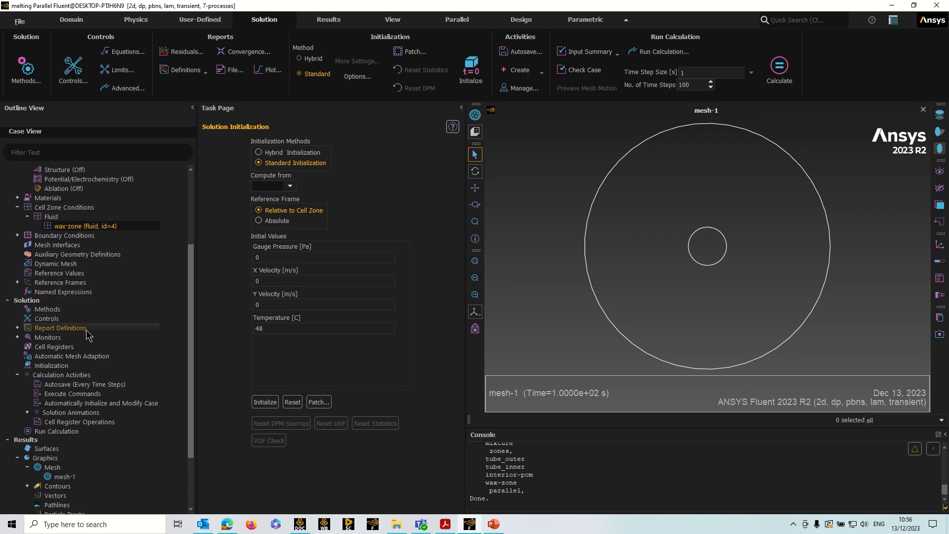
Step: Display the saved contour-1 as filled Solidification/Melting Liquid Fraction contours on the wax-zone surface
scroll(87, 337, "down", 3)
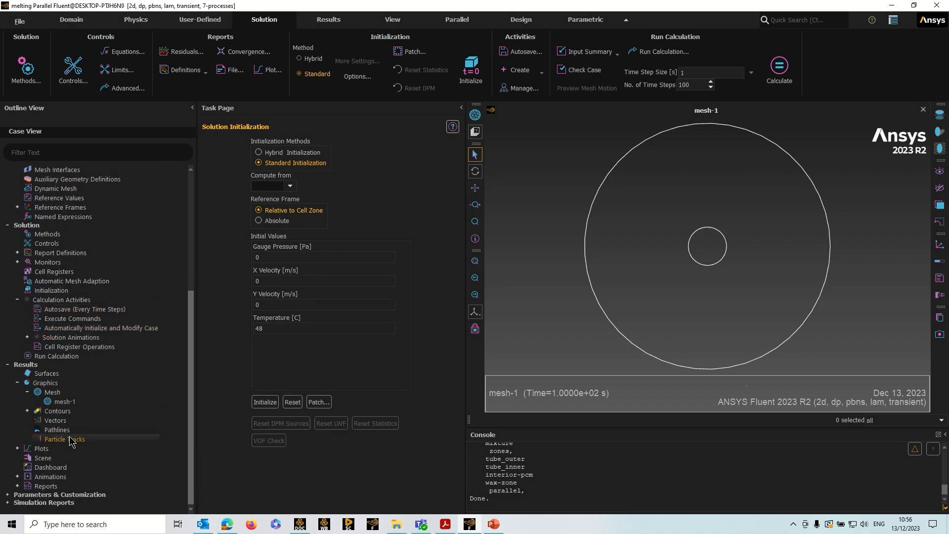
double_click(64, 411)
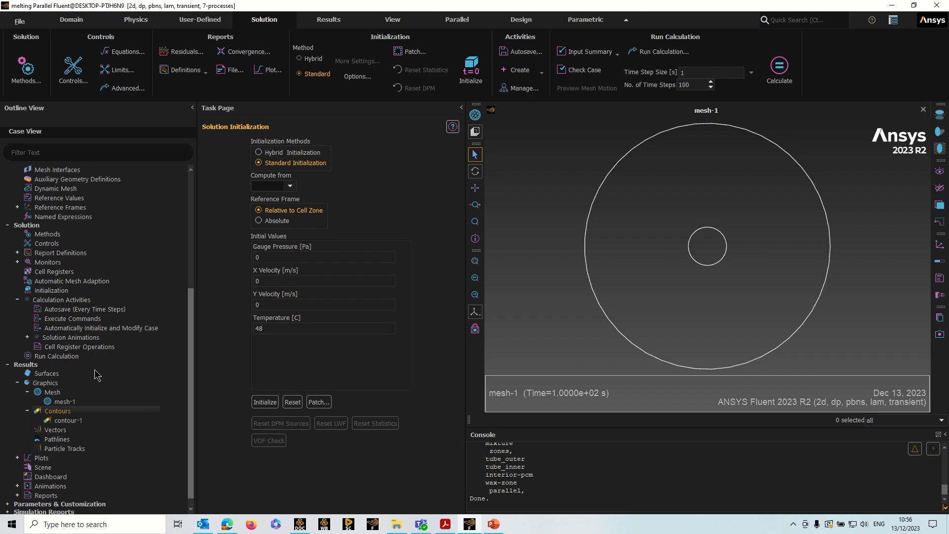
right_click(75, 420)
left_click(107, 294)
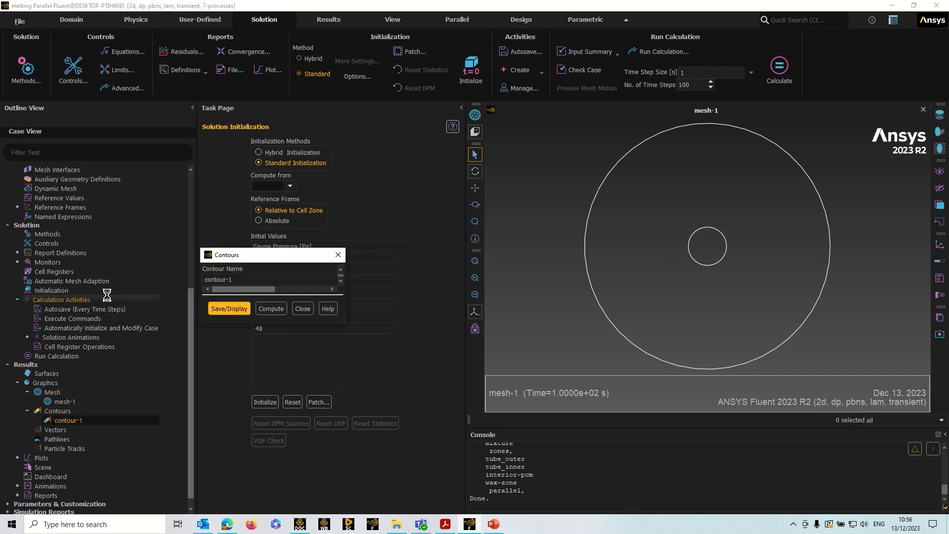
left_click_drag(279, 259, 275, 201)
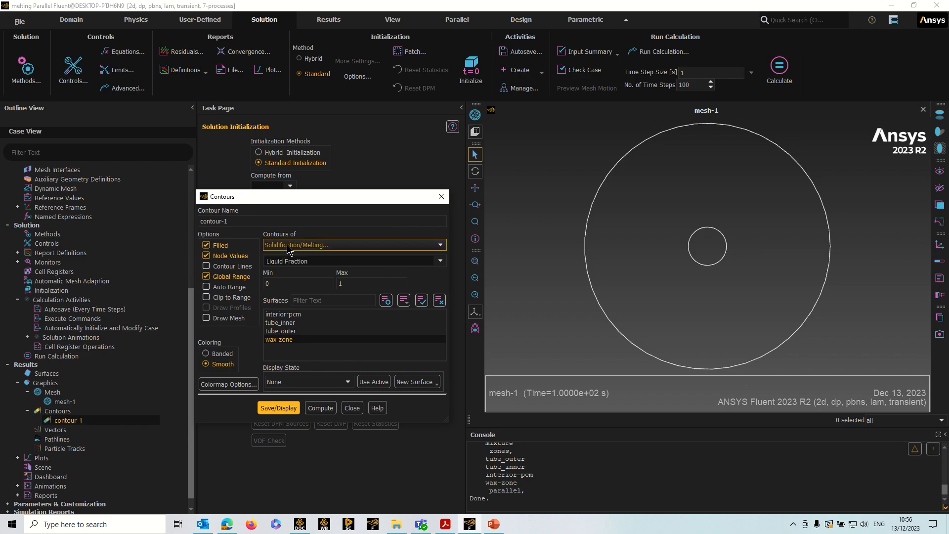
left_click(330, 246)
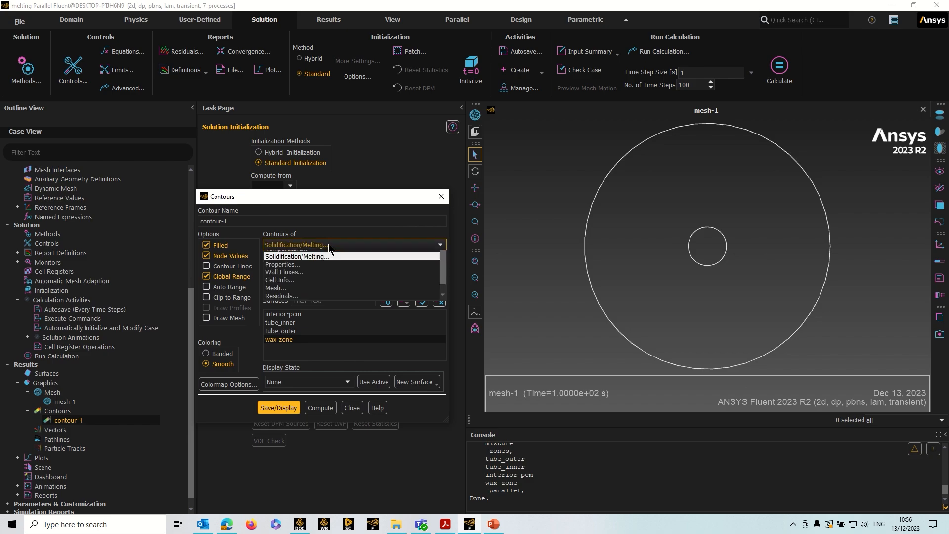
left_click(311, 287)
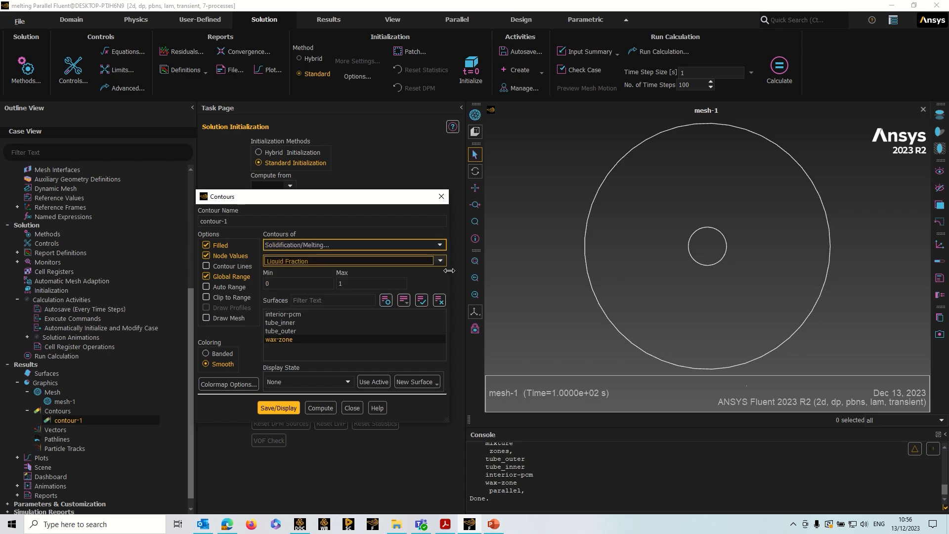
left_click(319, 261)
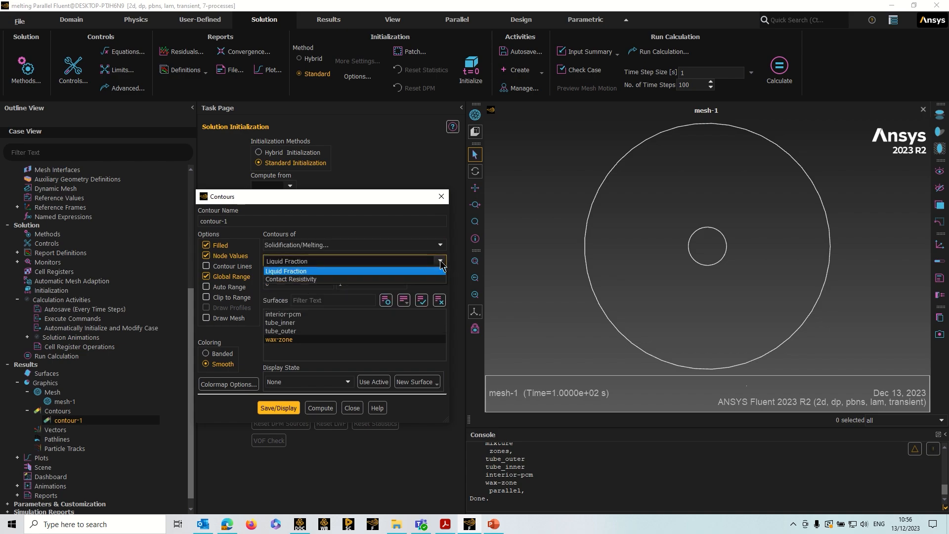
left_click(295, 272)
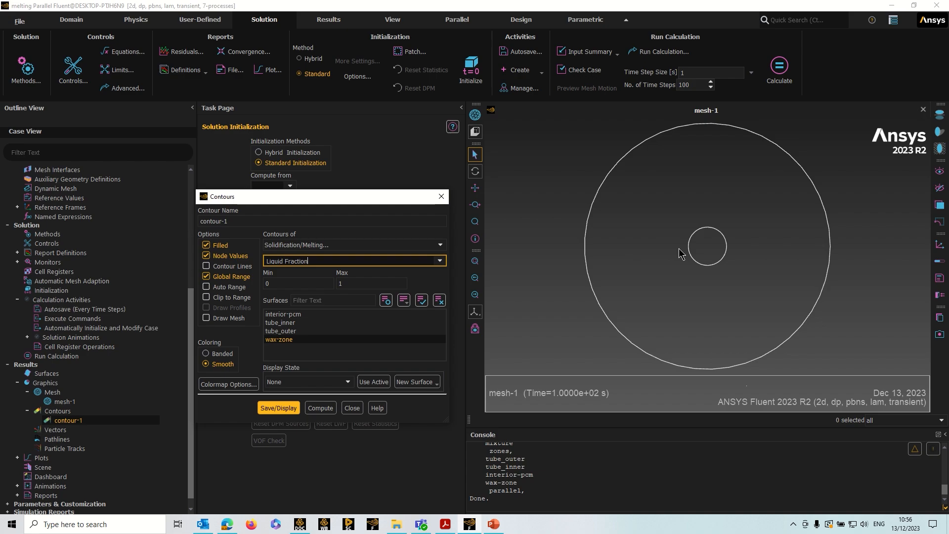
left_click(284, 408)
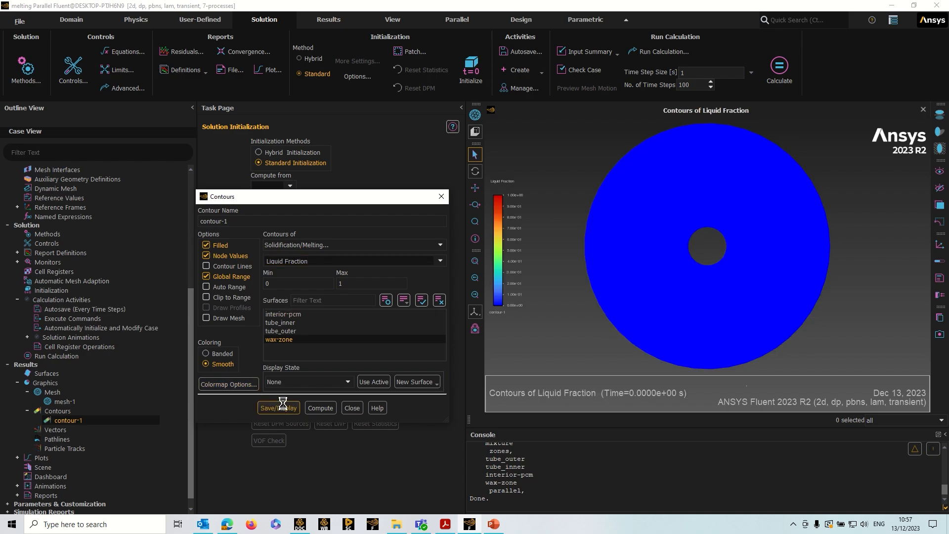
left_click(351, 408)
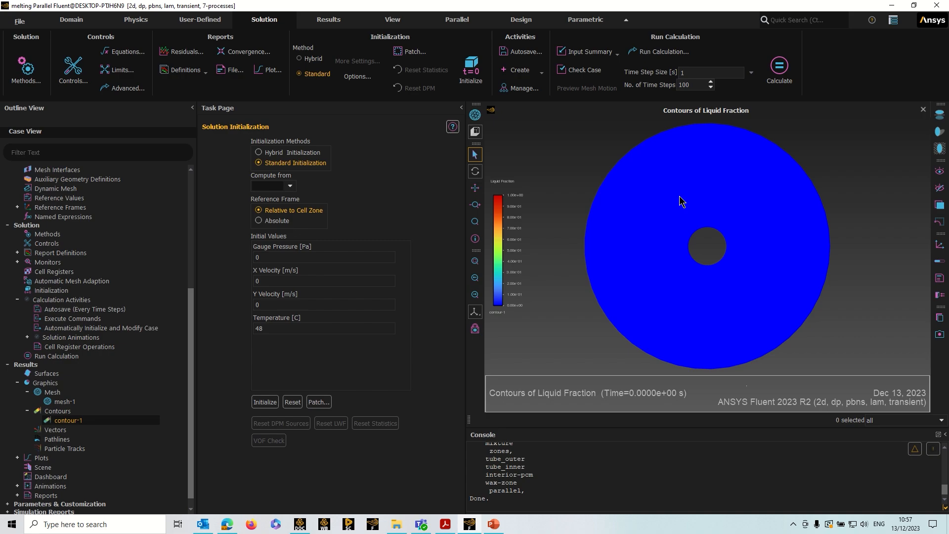
left_click(203, 74)
mouse_move(181, 99)
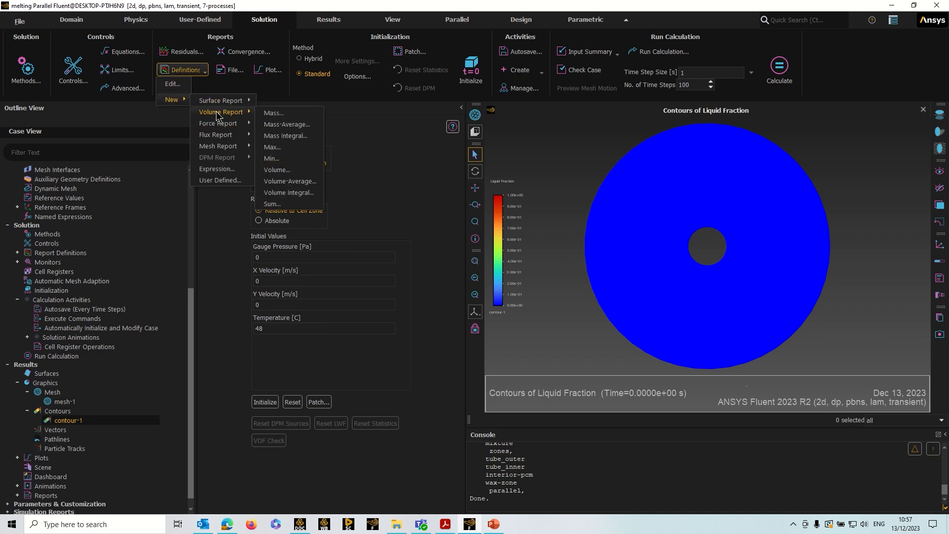
left_click(288, 193)
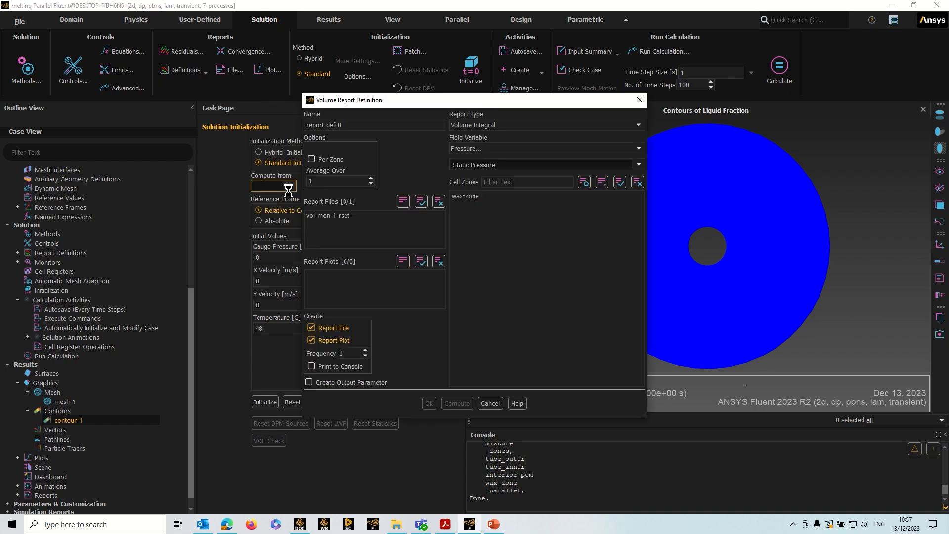
left_click(595, 152)
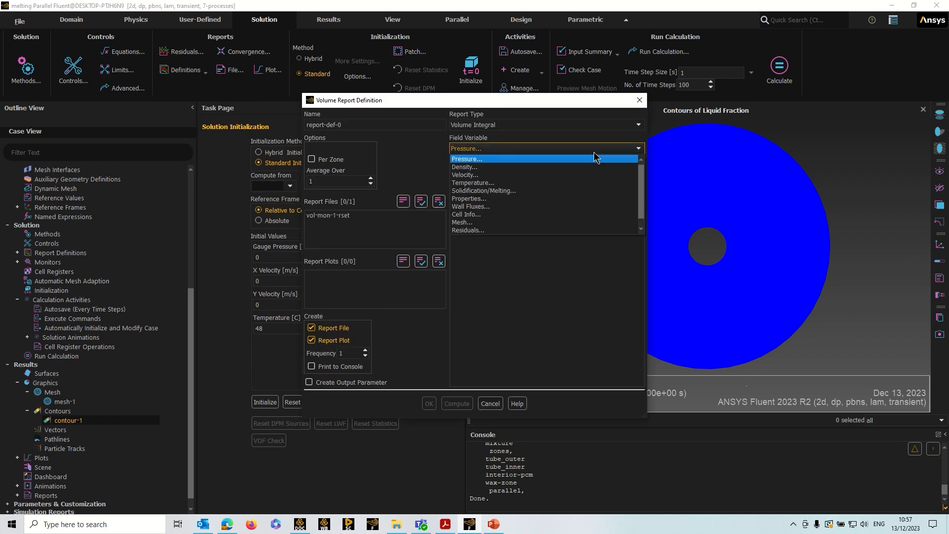
left_click(484, 191)
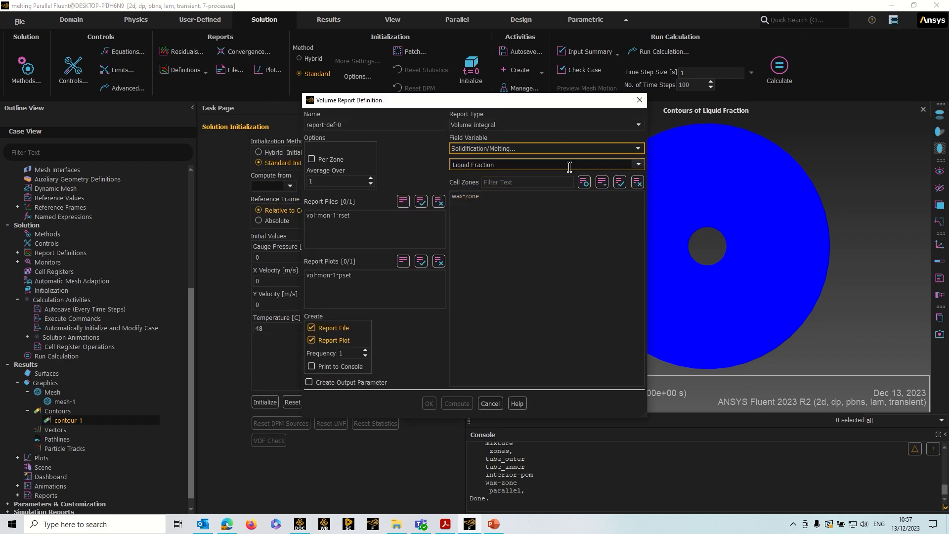
left_click(470, 197)
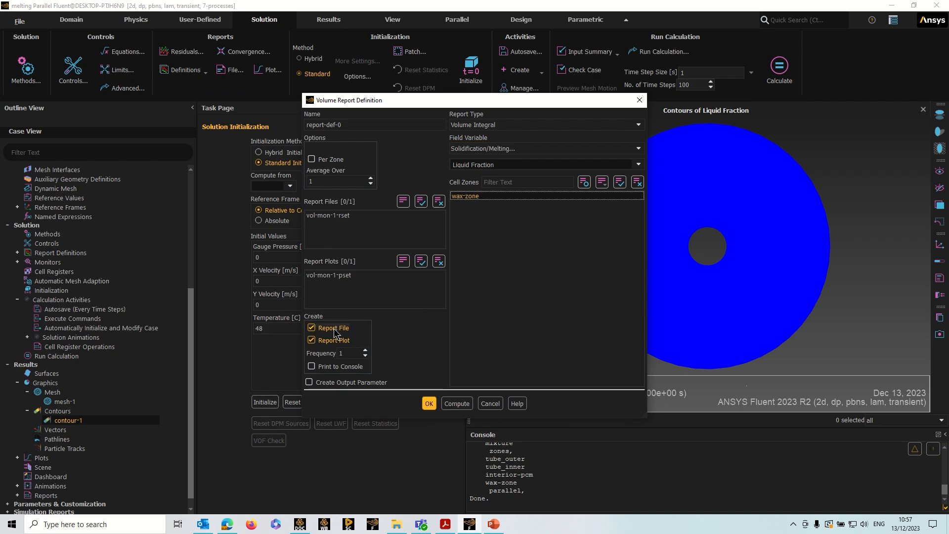
left_click(333, 329)
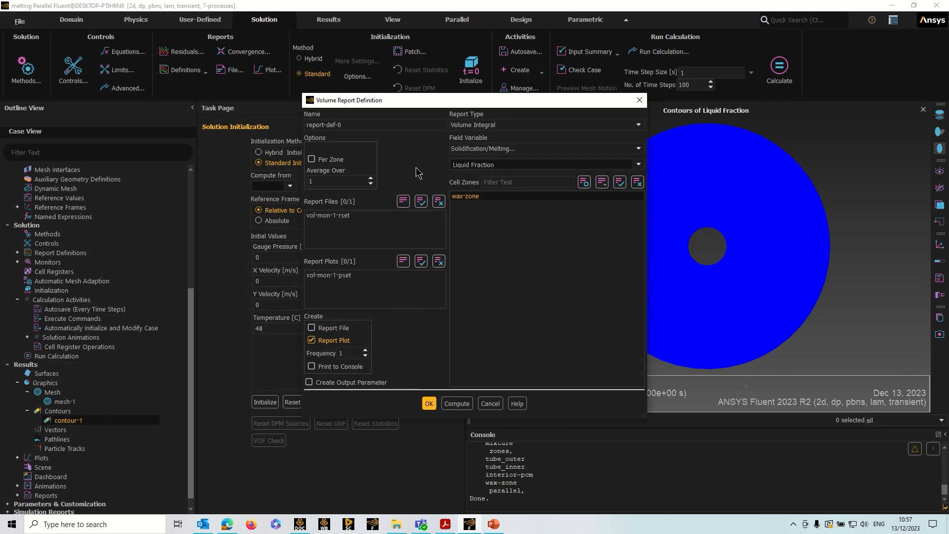
left_click(494, 403)
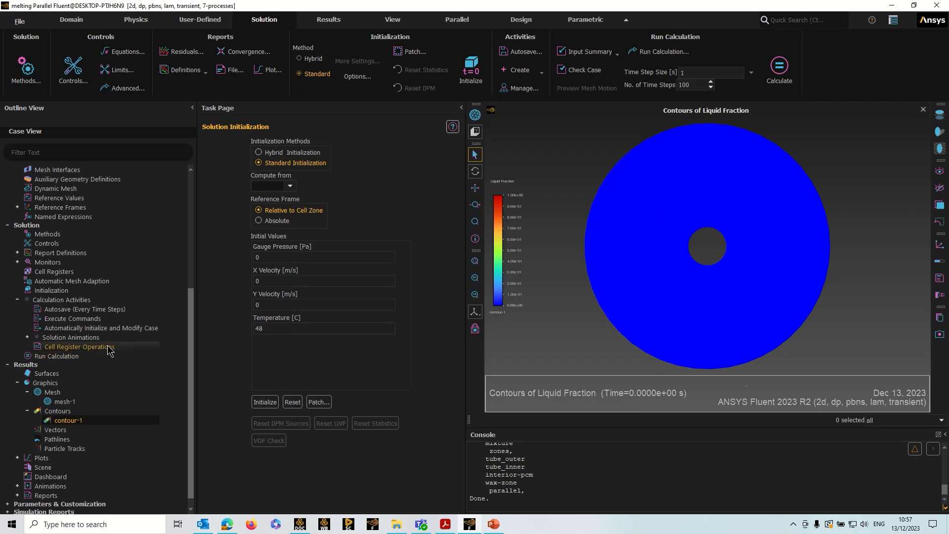
Step: Inspect the report type, field variable and cell zone of the existing vol-mon-1 report definition
scroll(68, 341, "up", 6)
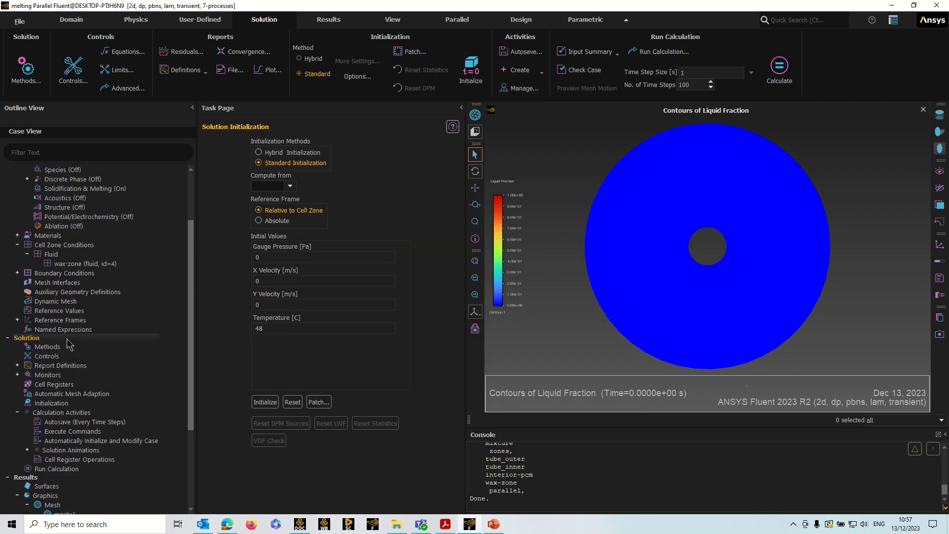
scroll(63, 343, "down", 3)
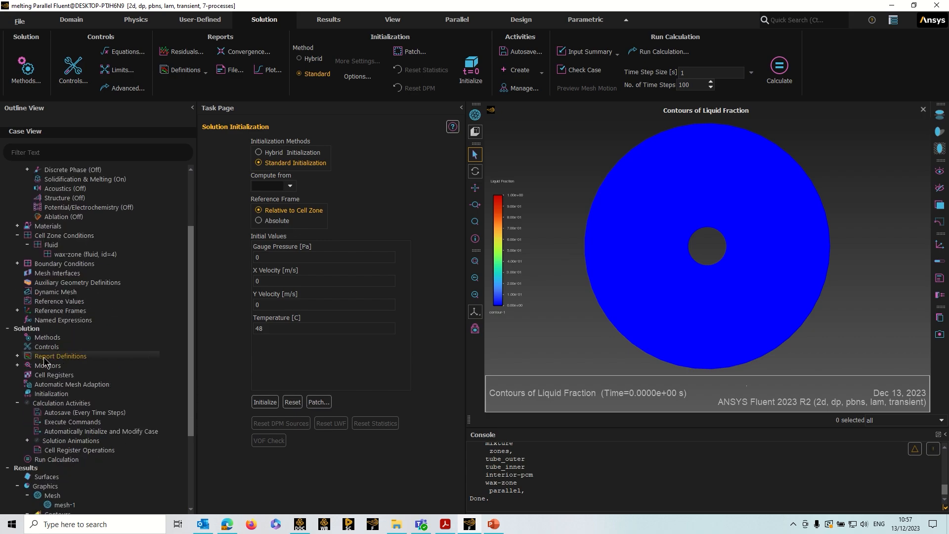
left_click(17, 356)
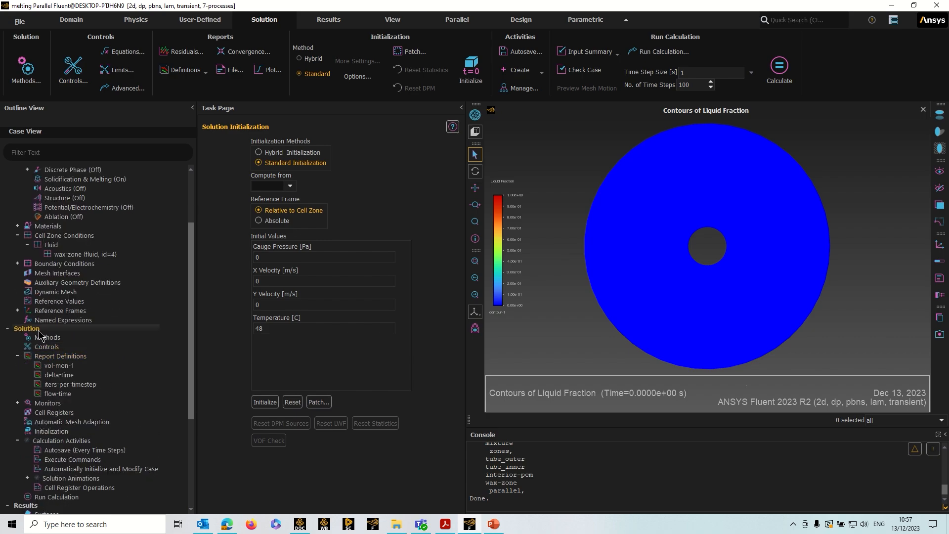
right_click(70, 370)
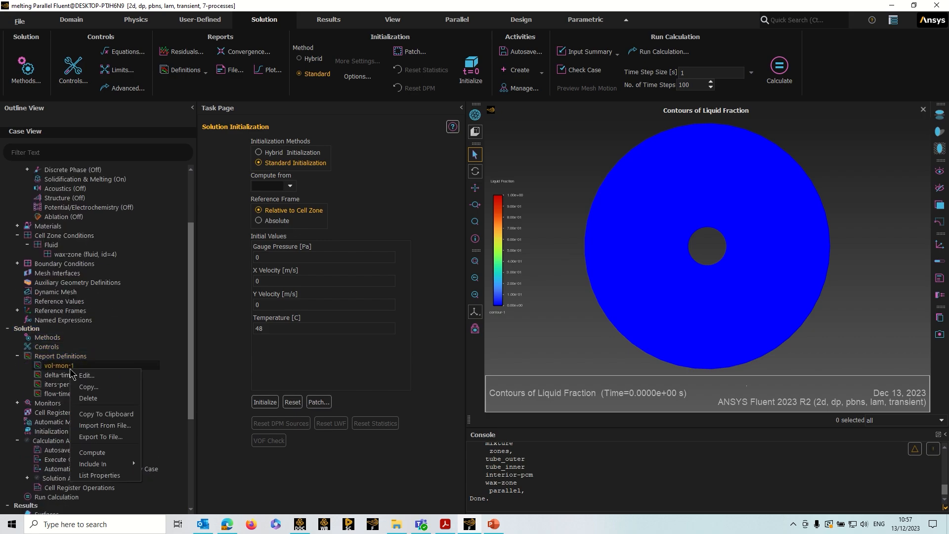
left_click(94, 379)
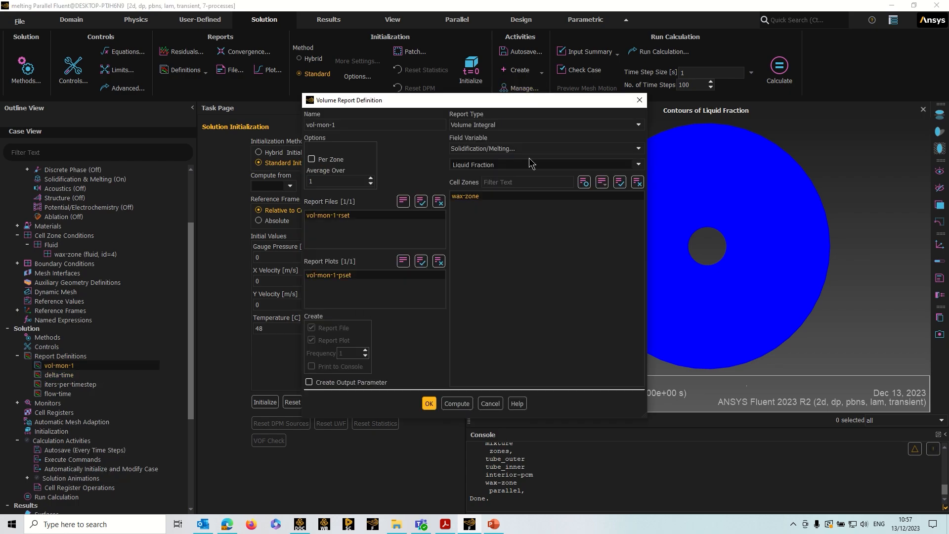
left_click(489, 404)
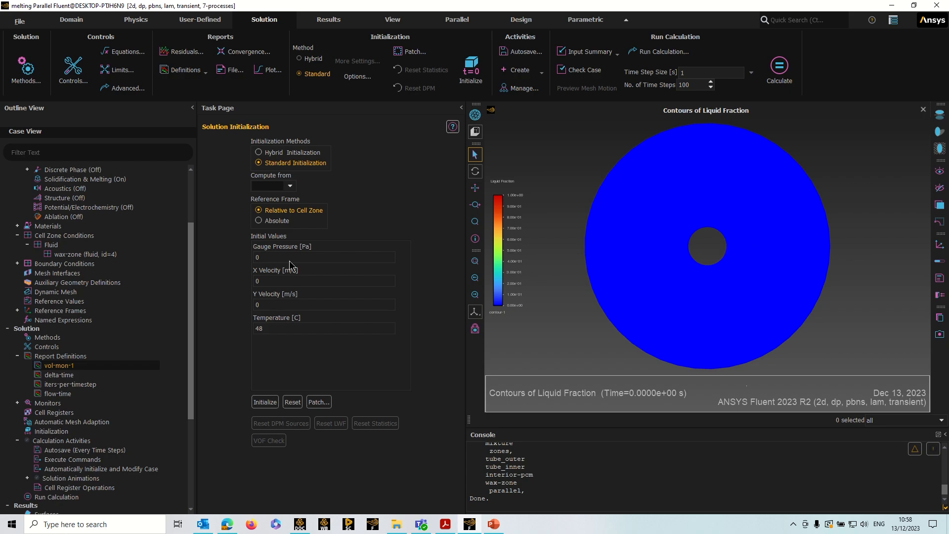
Step: Inspect the recording settings of the animation-1 solution animation and preview its contour-1 view
scroll(74, 391, "down", 3)
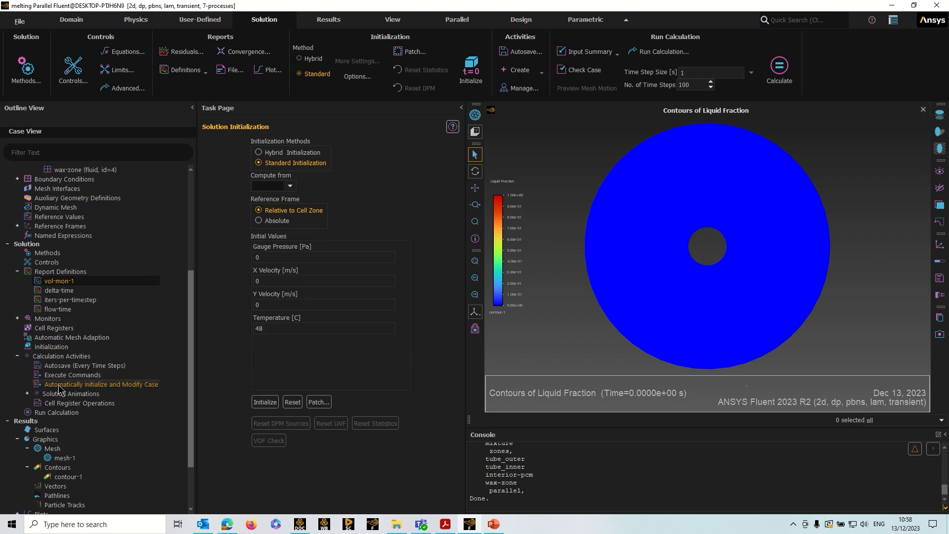
left_click(28, 394)
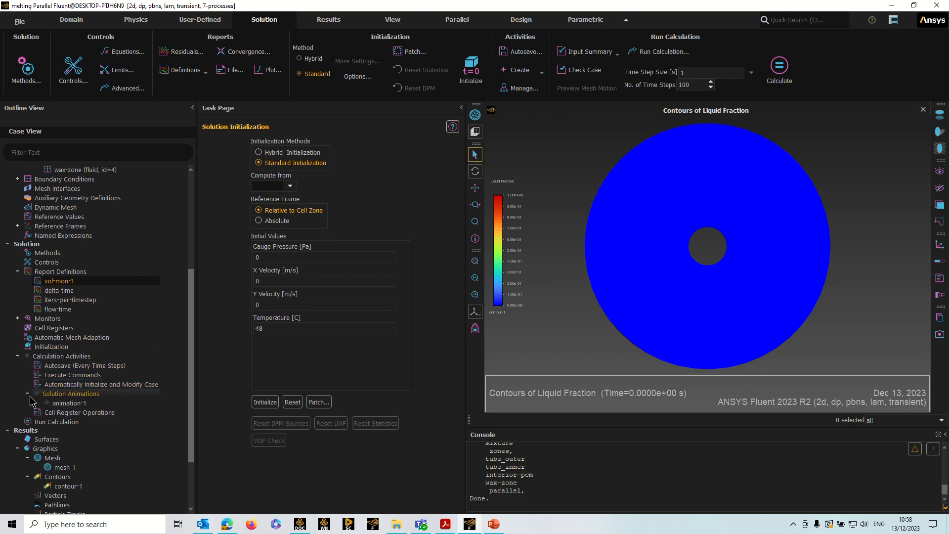
double_click(75, 403)
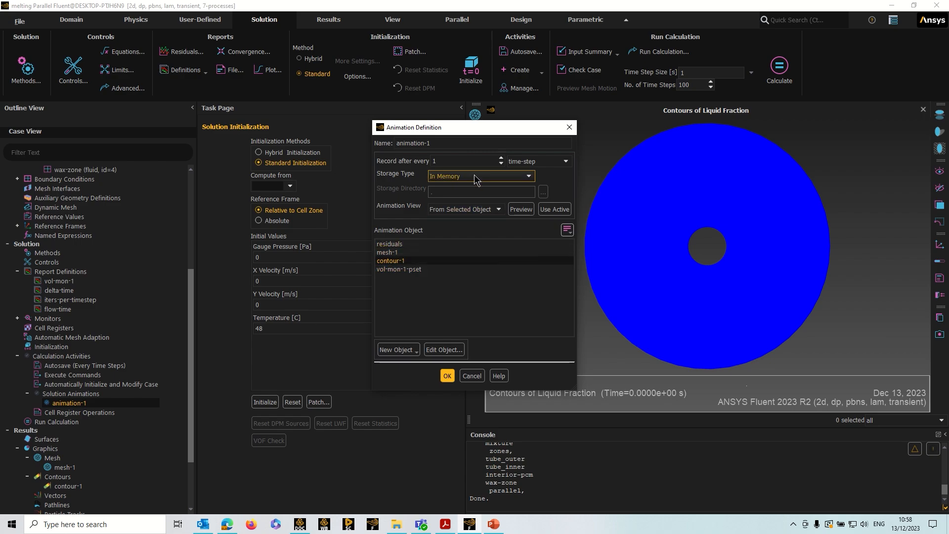
left_click(526, 210)
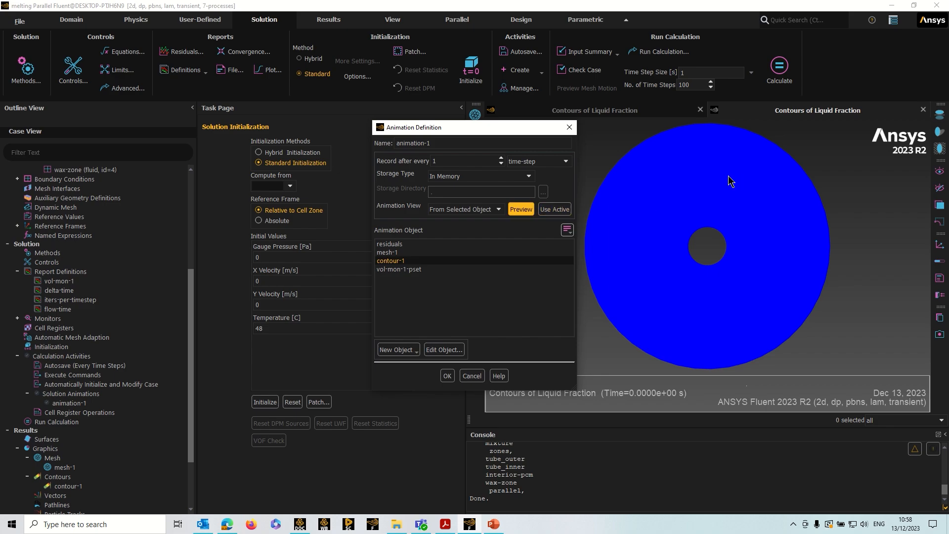
left_click(470, 376)
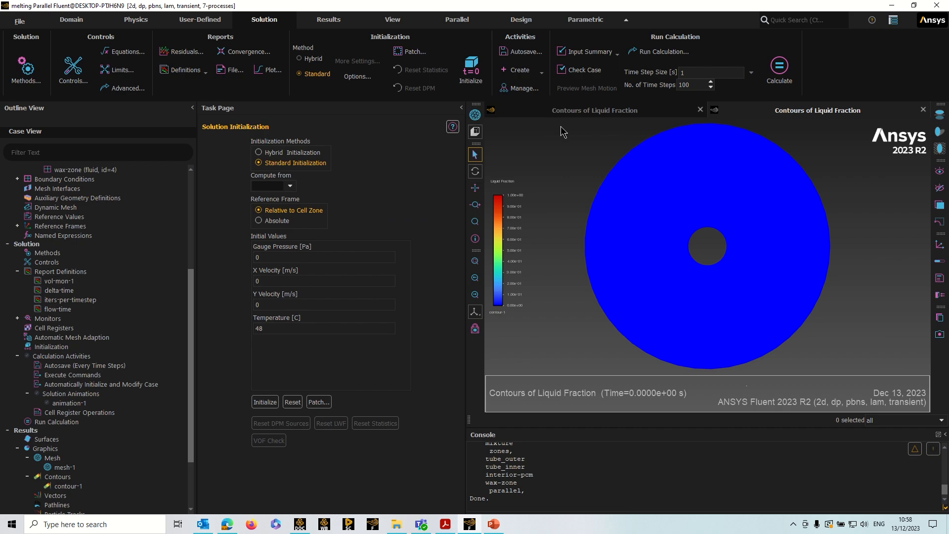
Step: Run the calculation for 100 time steps of 1 s, monitoring the scaled residuals, liquid fraction contours and vol-mon-1 plot
left_click(790, 69)
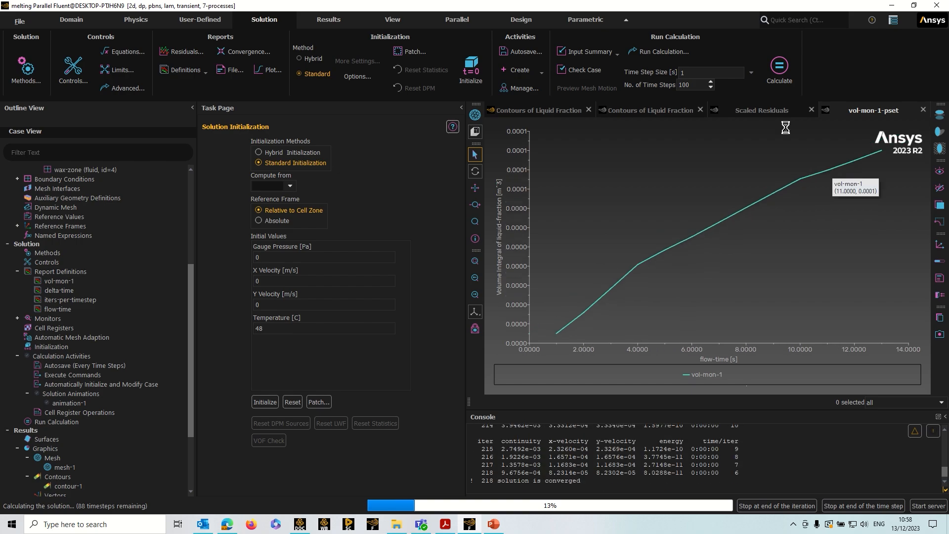
left_click(783, 111)
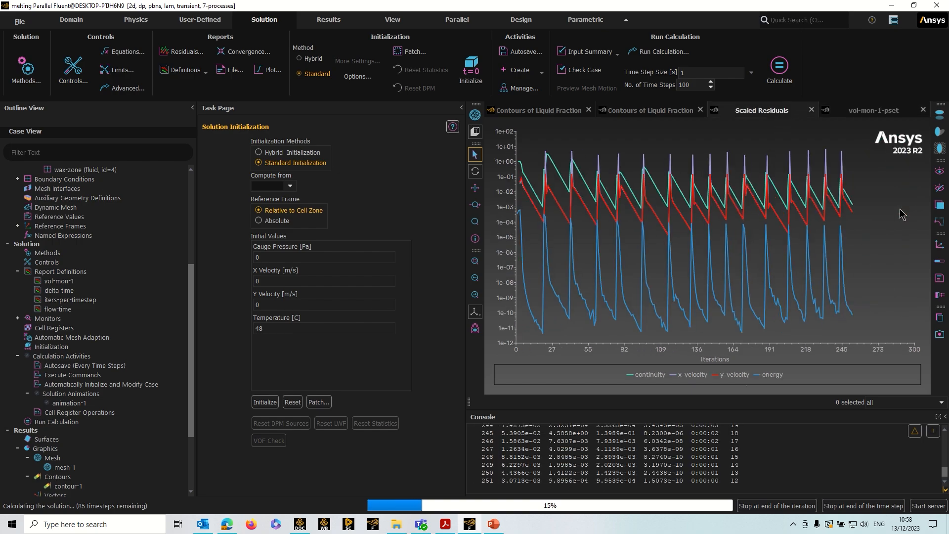
left_click(657, 112)
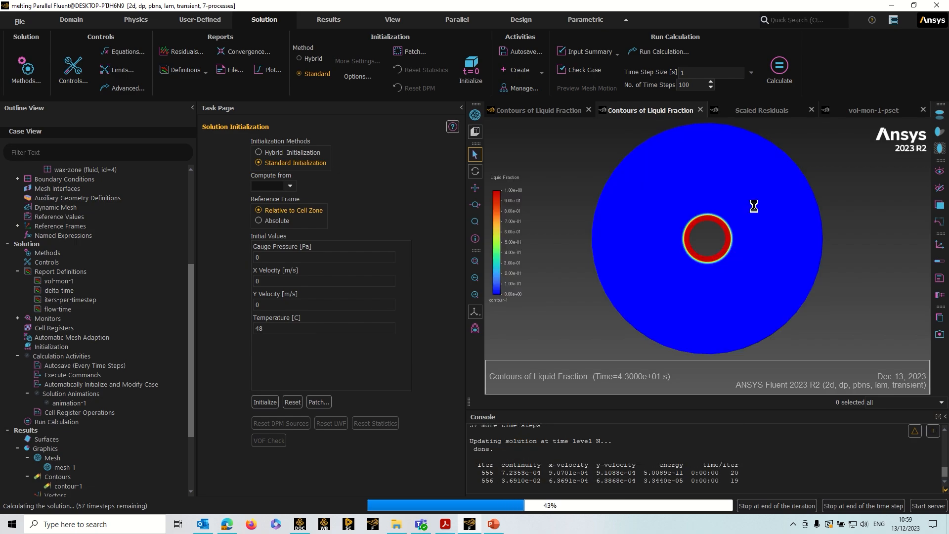
left_click(863, 109)
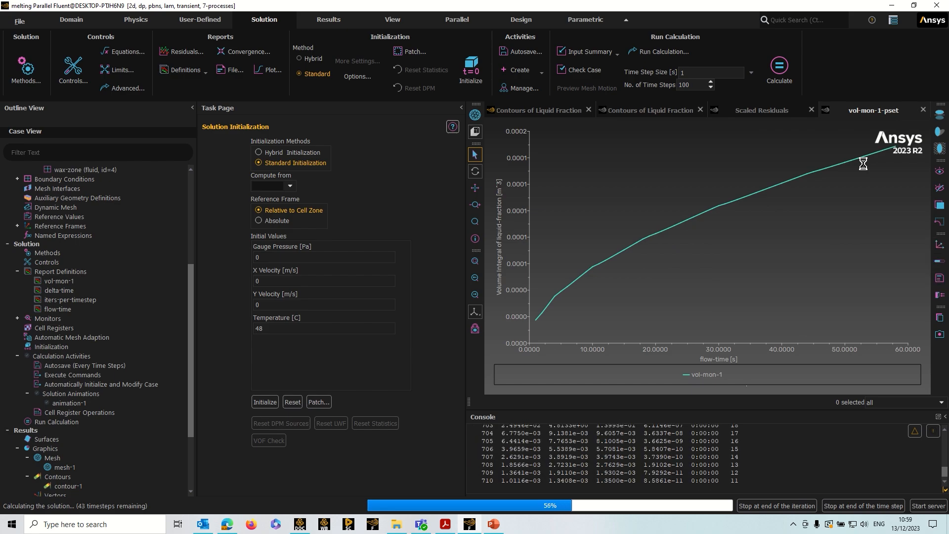
left_click(747, 113)
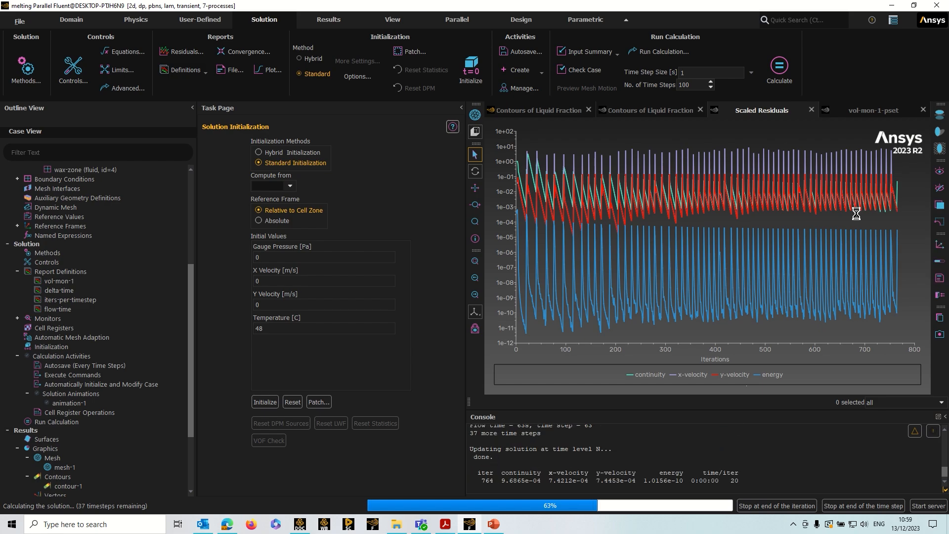
left_click(668, 111)
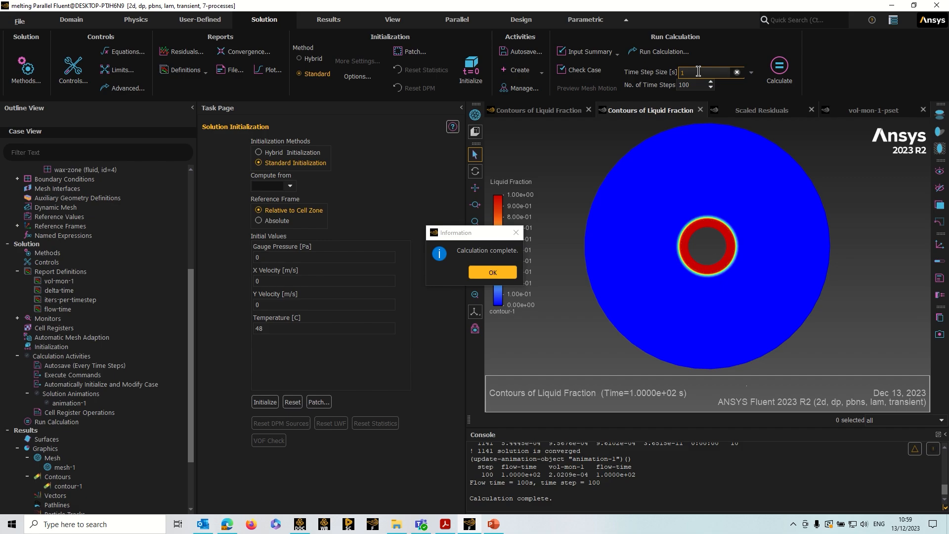
left_click(512, 272)
left_click(868, 110)
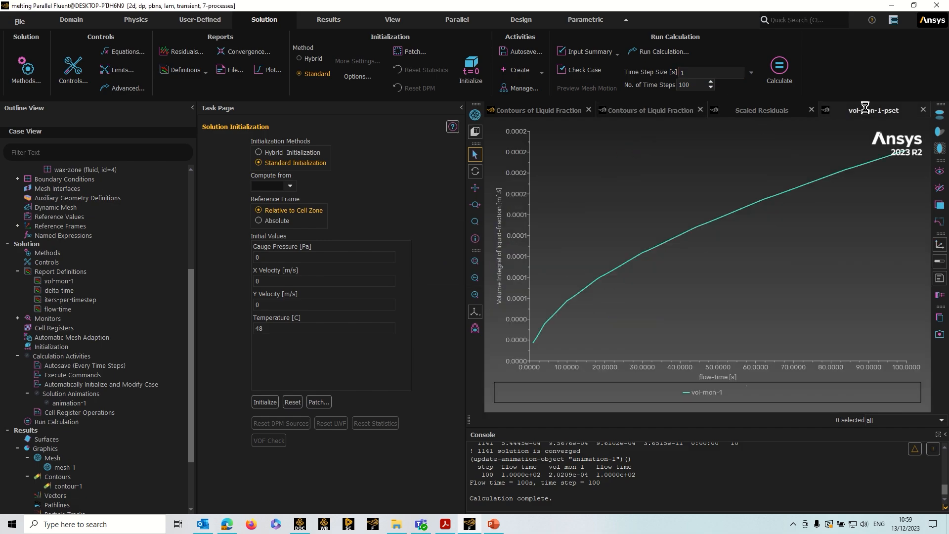
mouse_move(620, 287)
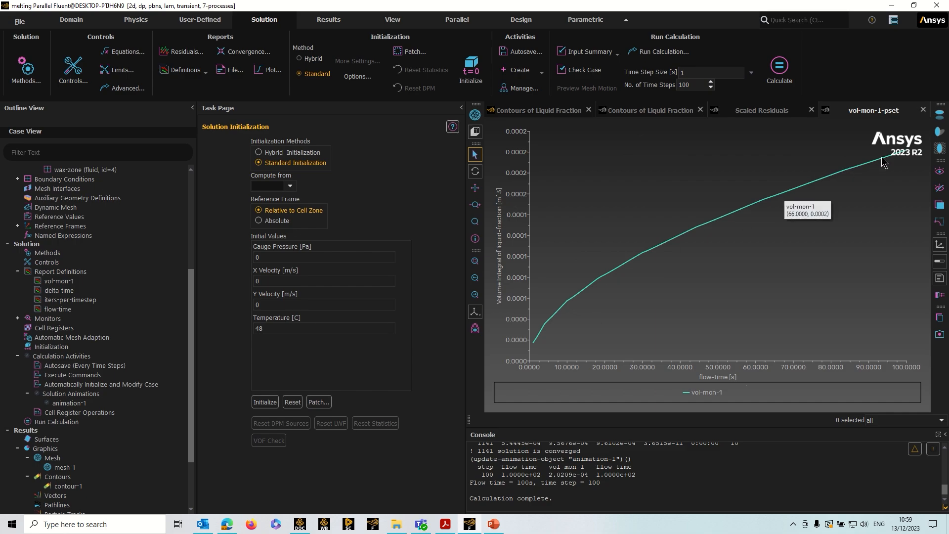
Step: Play back the recorded animation-1 sequence of liquid fraction contours from frame 1 to 100
left_click(329, 23)
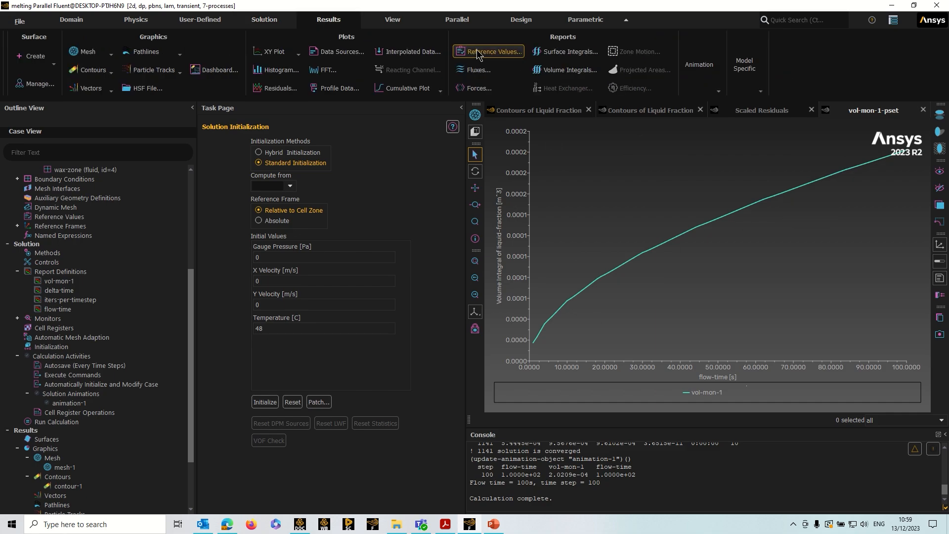
left_click(719, 93)
left_click(724, 141)
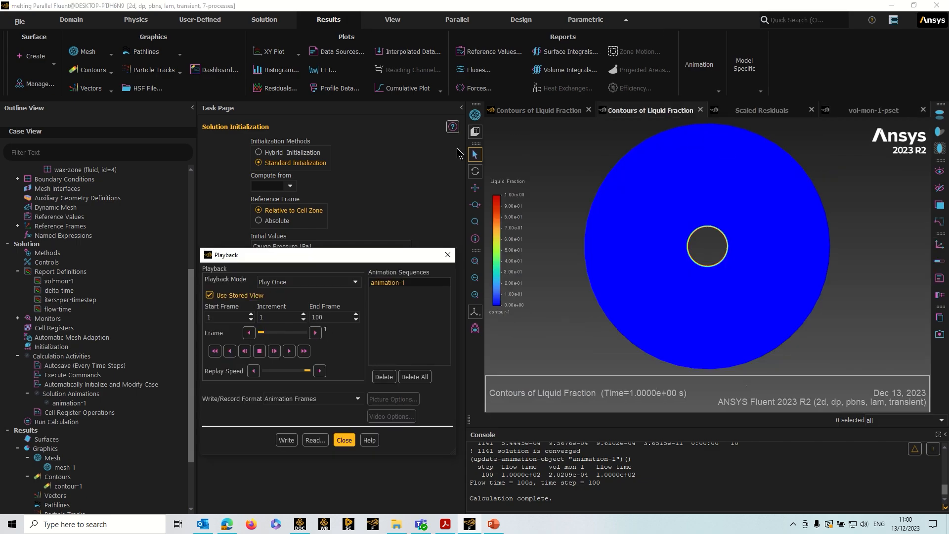
left_click(290, 354)
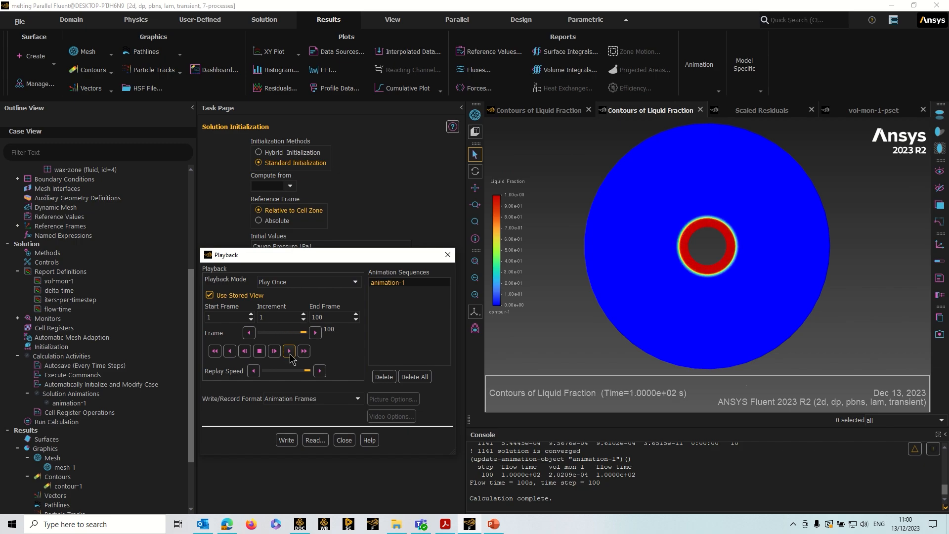
left_click(290, 355)
left_click(346, 440)
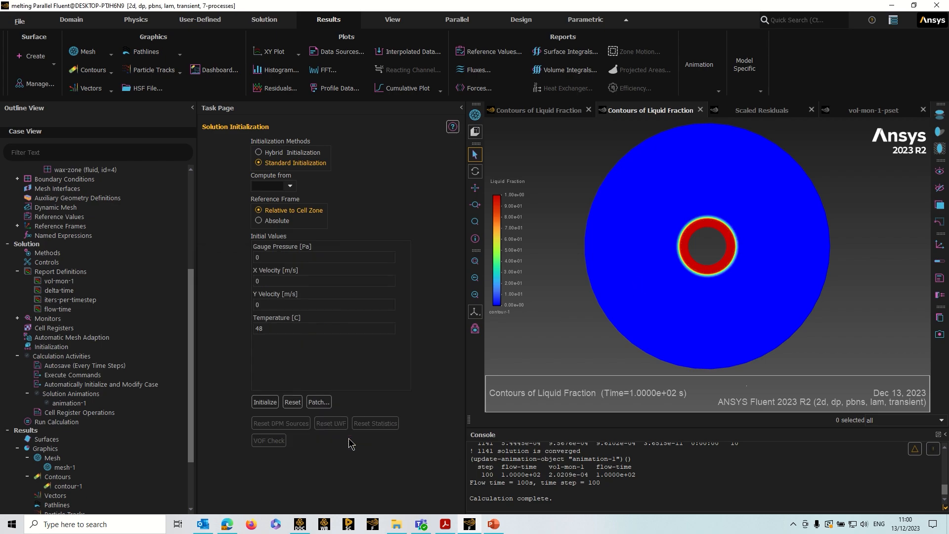